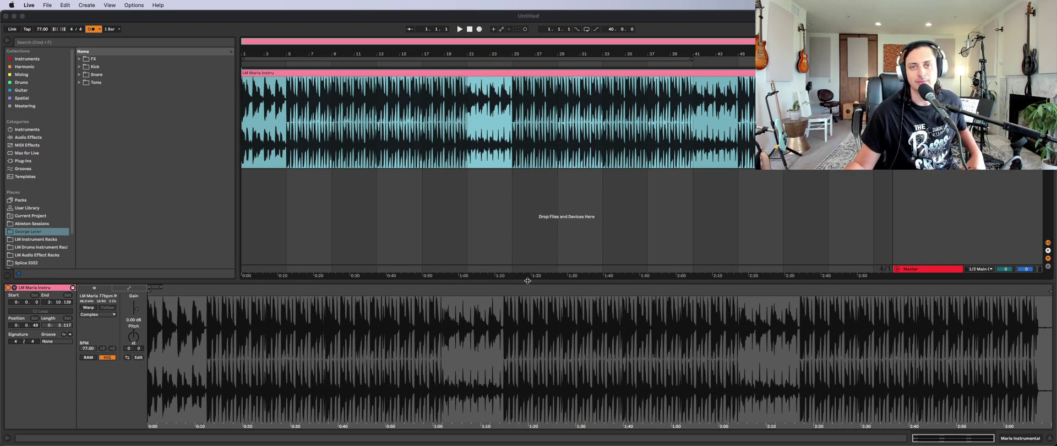
Play the LM Maria Instru clip from the start against the metronome, switch the metronome off and stop playback.
{"action": "left_click", "coordinate": [568, 302]}
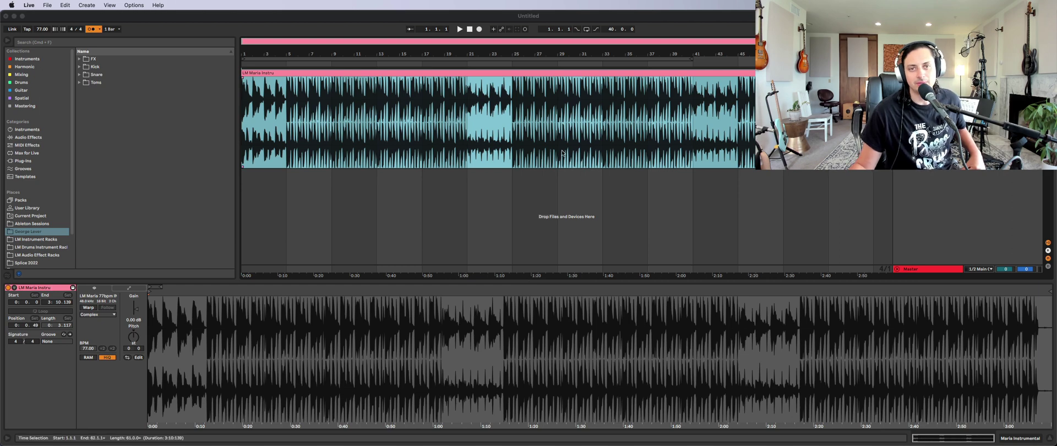
{"action": "left_click", "coordinate": [431, 94]}
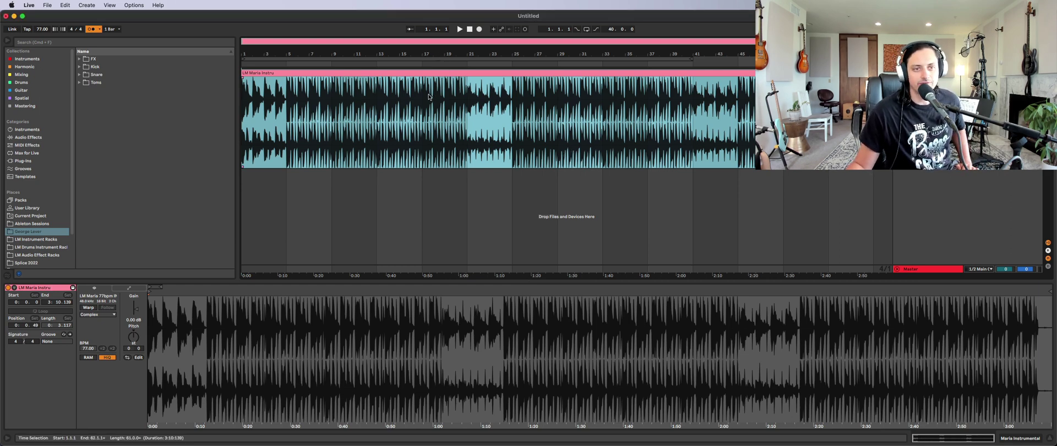
{"action": "left_click", "coordinate": [359, 72]}
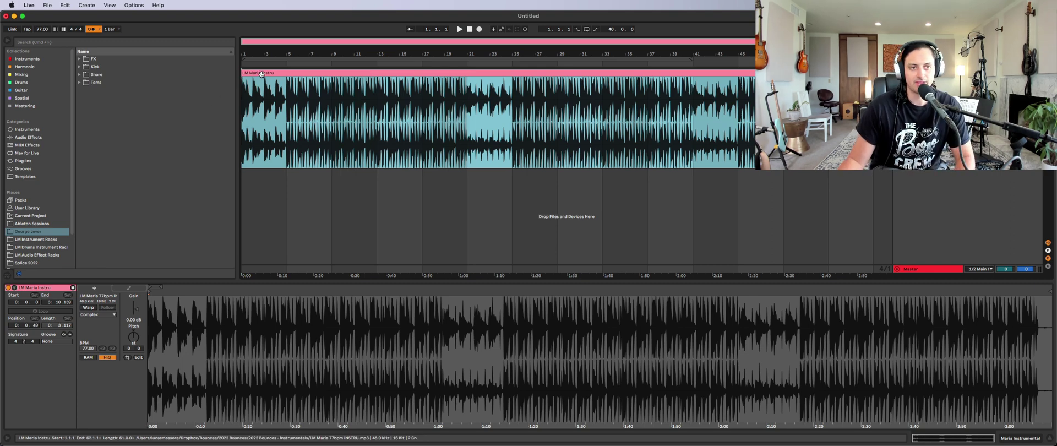
{"action": "key", "text": "space"}
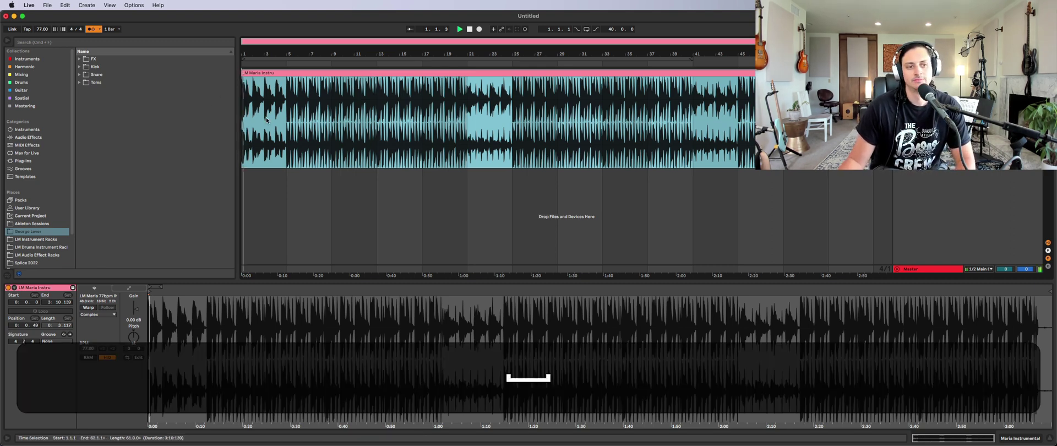
{"action": "left_click", "coordinate": [161, 96]}
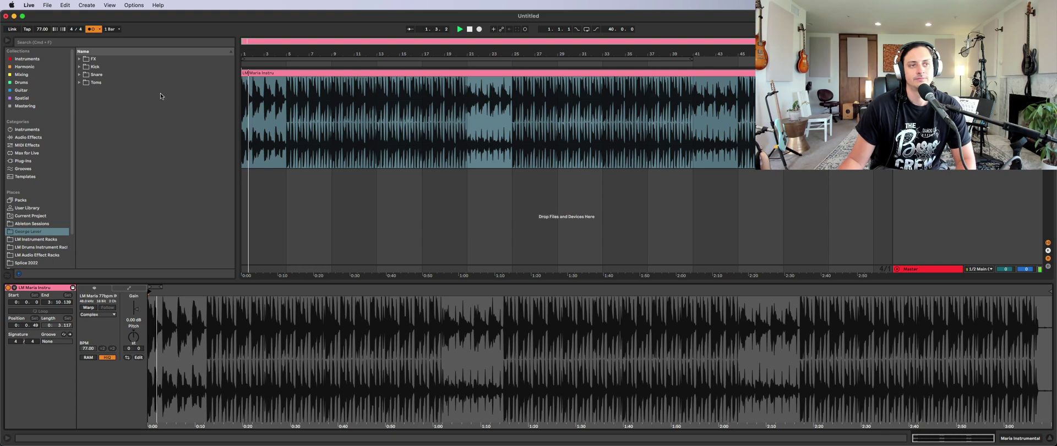
{"action": "left_click", "coordinate": [91, 29]}
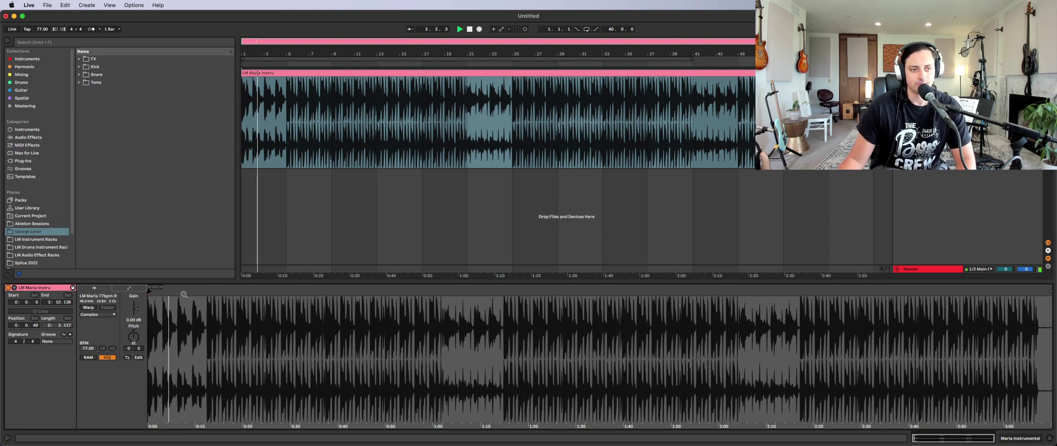
{"action": "key", "text": "space"}
Move the clip's start marker past the intro to just before the first main downbeat transient, about 0:12.514.
{"action": "left_click_drag", "start_coordinate": [182, 293], "coordinate": [224, 313]}
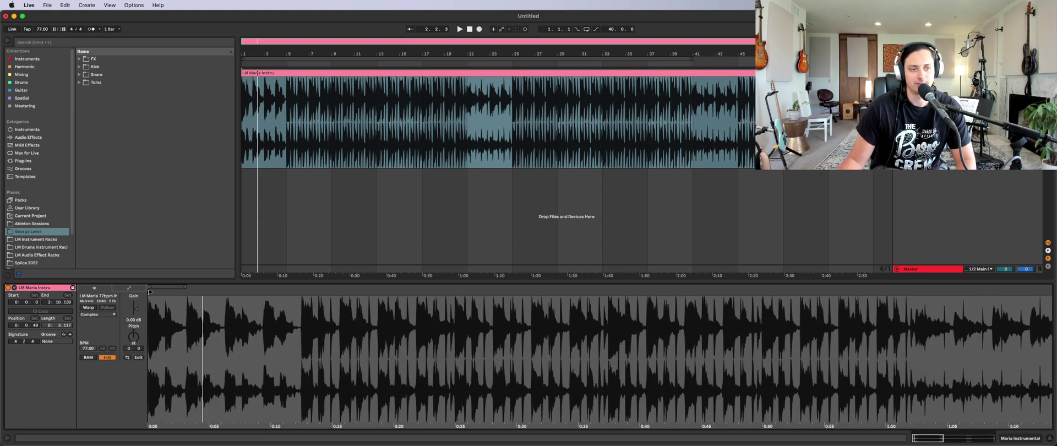
{"action": "mouse_move", "coordinate": [148, 291]}
{"action": "left_mouse_down"}
{"action": "mouse_move", "coordinate": [298, 286]}
{"action": "mouse_move", "coordinate": [266, 294]}
{"action": "mouse_move", "coordinate": [312, 294]}
{"action": "mouse_move", "coordinate": [312, 336]}
{"action": "left_mouse_up"}
{"action": "scroll", "coordinate": [210, 291], "scroll_direction": "up", "scroll_amount": 10}
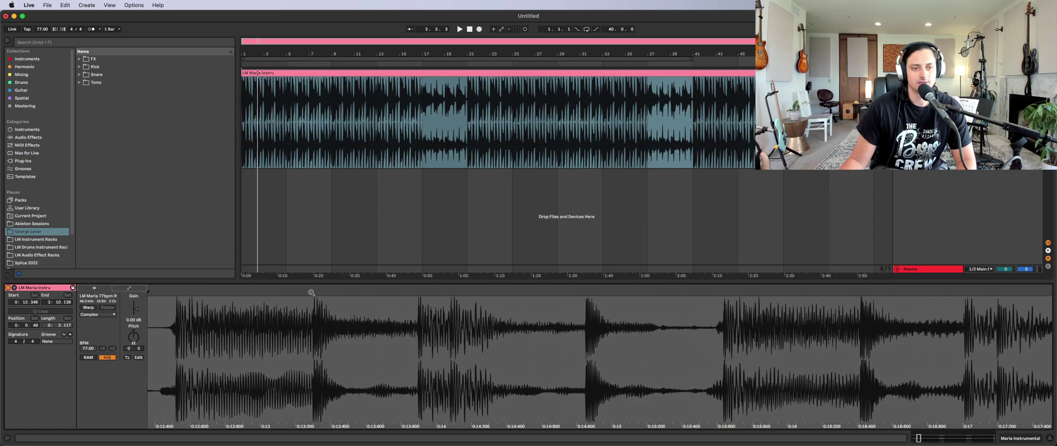
{"action": "left_click_drag", "start_coordinate": [210, 292], "coordinate": [317, 292]}
{"action": "scroll", "coordinate": [282, 291], "scroll_direction": "up", "scroll_amount": 5}
{"action": "scroll", "coordinate": [333, 292], "scroll_direction": "up", "scroll_amount": 3}
{"action": "scroll", "coordinate": [333, 292], "scroll_direction": "up", "scroll_amount": 2}
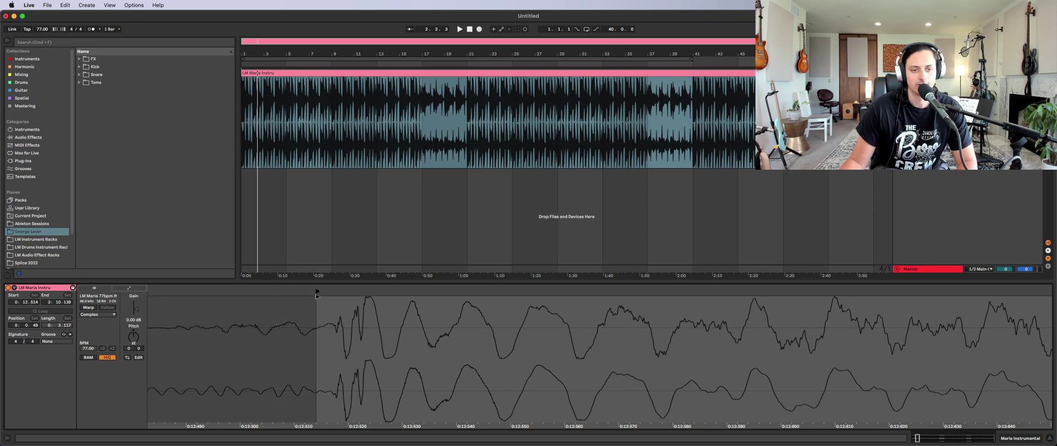
Play the trimmed clip to feel its beat, stop playback and tap in the song tempo with four taps.
{"action": "left_click", "coordinate": [266, 74]}
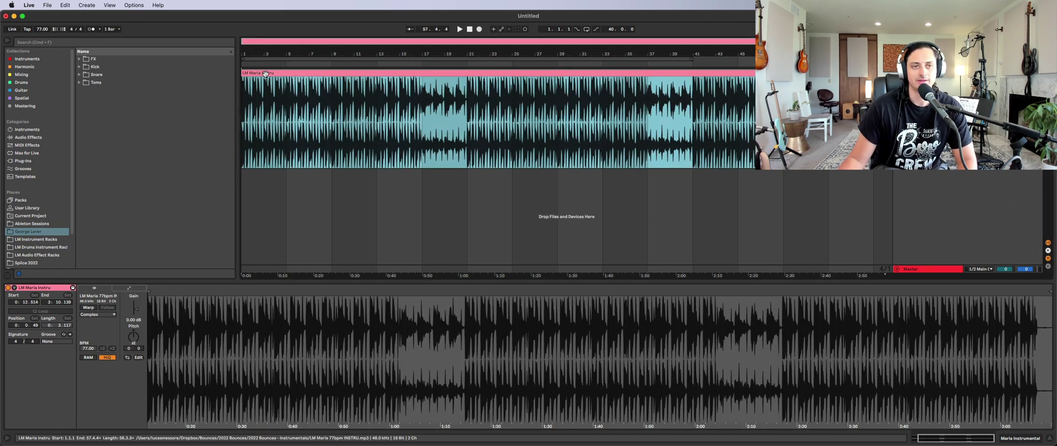
{"action": "key", "text": "space"}
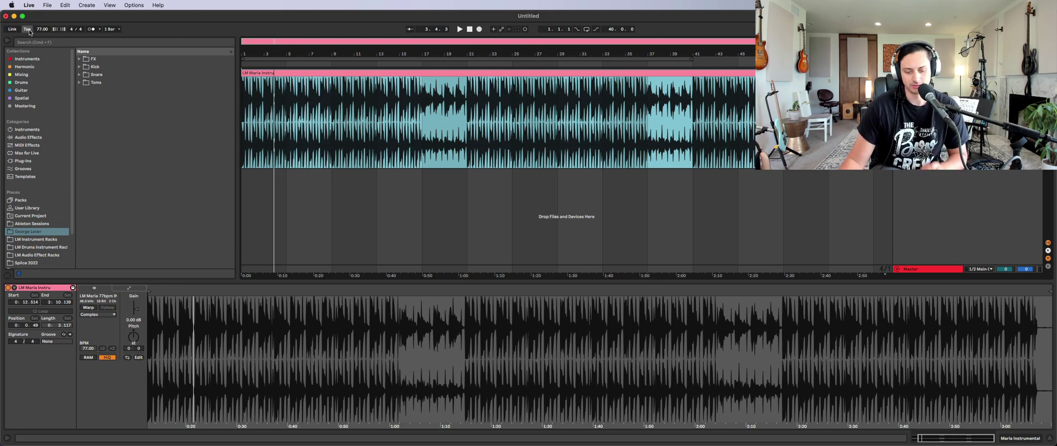
{"action": "key", "text": "t"}
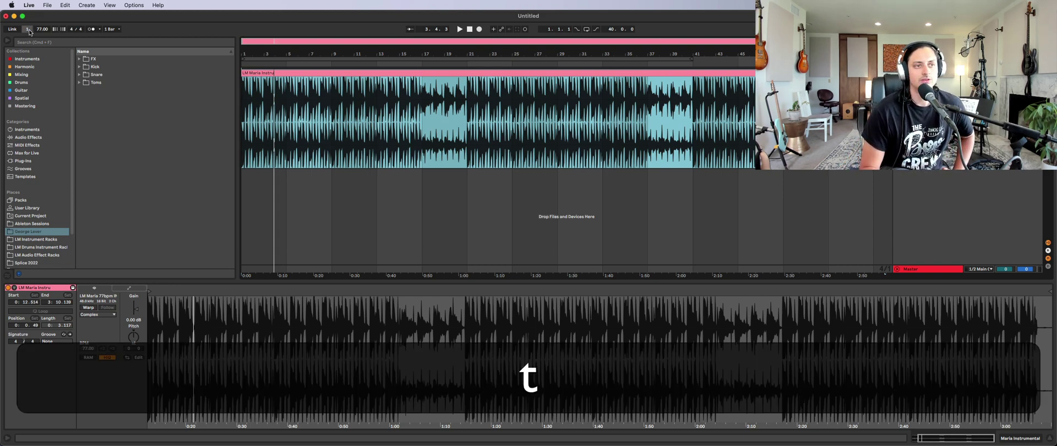
{"action": "key", "text": "t"}
{"action": "key", "text": "t"}
{"action": "key", "text": "t"}
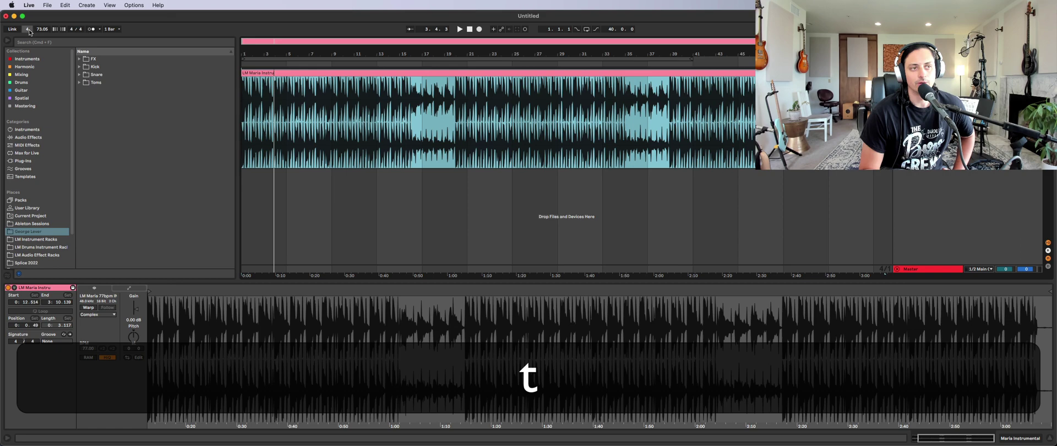
Set the project tempo to a whole value of 73 BPM.
{"action": "left_click", "coordinate": [41, 29]}
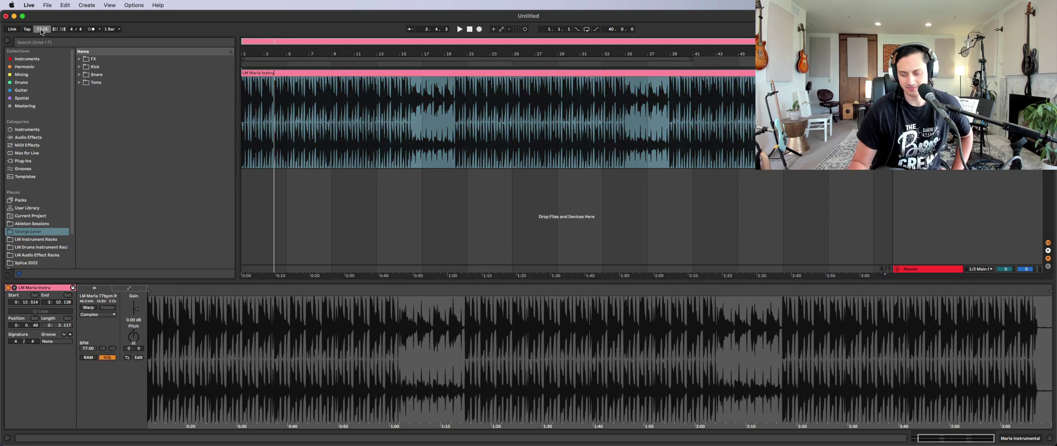
{"action": "type", "text": "77"}
{"action": "key", "text": "Return"}
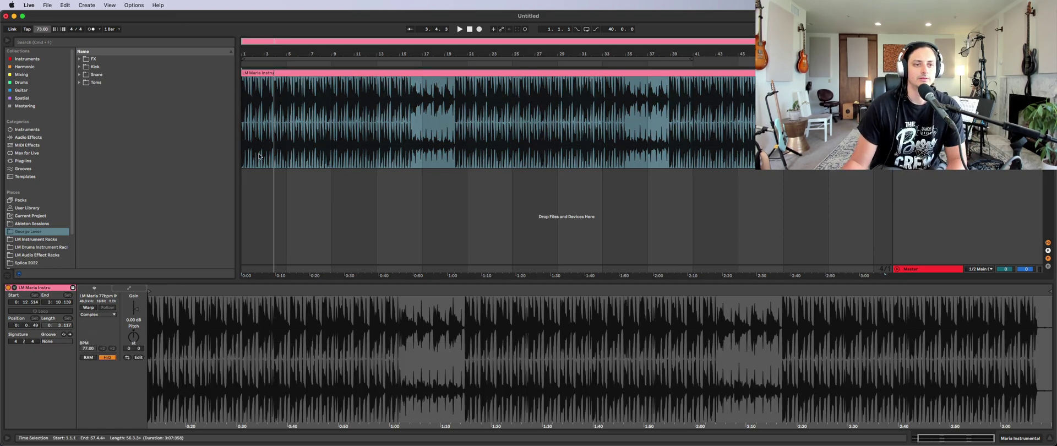
Fine-tune the clip's start marker closer to the onset of the first downbeat transient, at about 0:12.515.
{"action": "scroll", "coordinate": [221, 300], "scroll_direction": "left", "scroll_amount": 3}
{"action": "left_click_drag", "start_coordinate": [222, 300], "coordinate": [302, 294]}
{"action": "scroll", "coordinate": [302, 294], "scroll_direction": "up", "scroll_amount": 10}
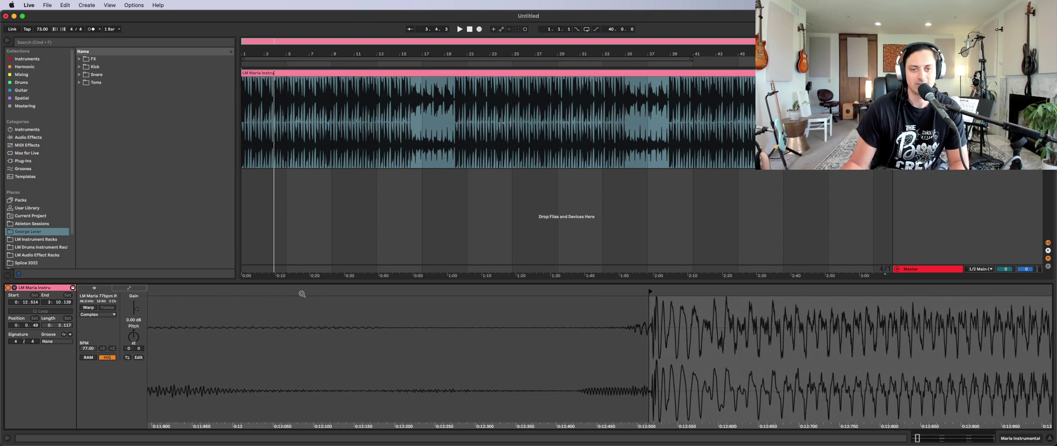
{"action": "scroll", "coordinate": [556, 301], "scroll_direction": "up", "scroll_amount": 3}
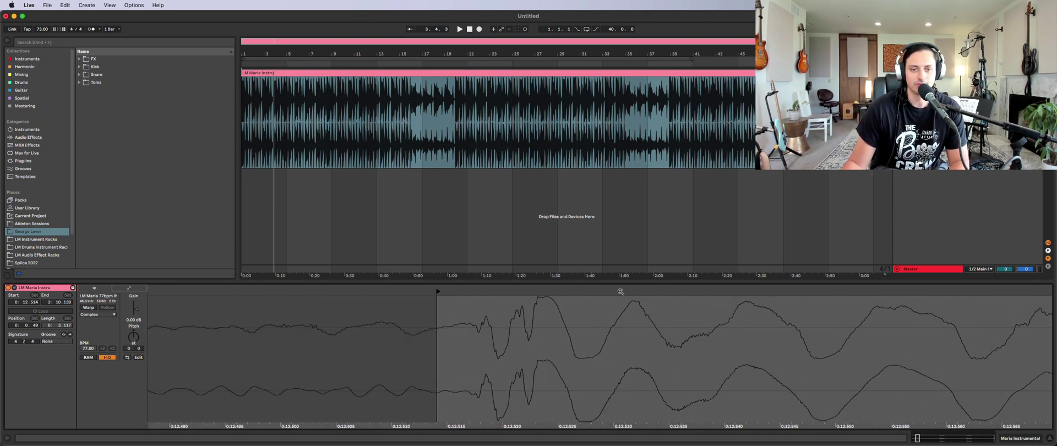
{"action": "scroll", "coordinate": [462, 295], "scroll_direction": "up", "scroll_amount": 4}
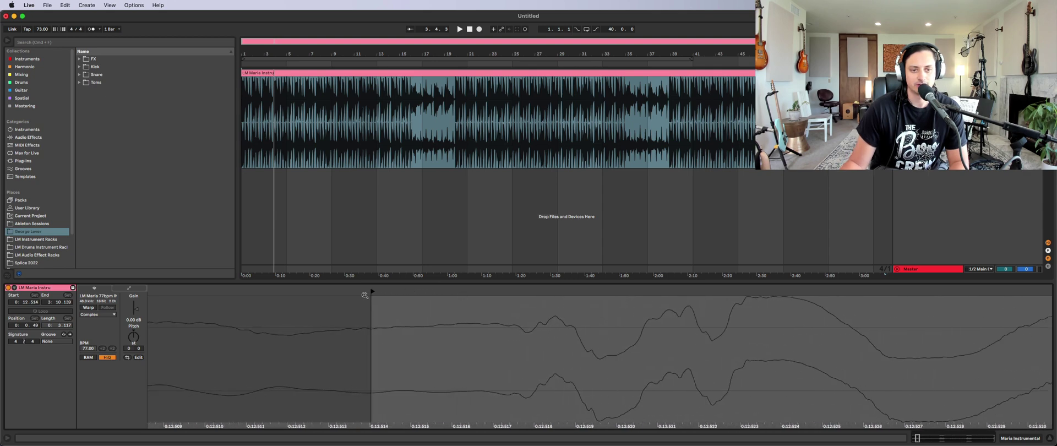
{"action": "left_click_drag", "start_coordinate": [371, 293], "coordinate": [418, 297]}
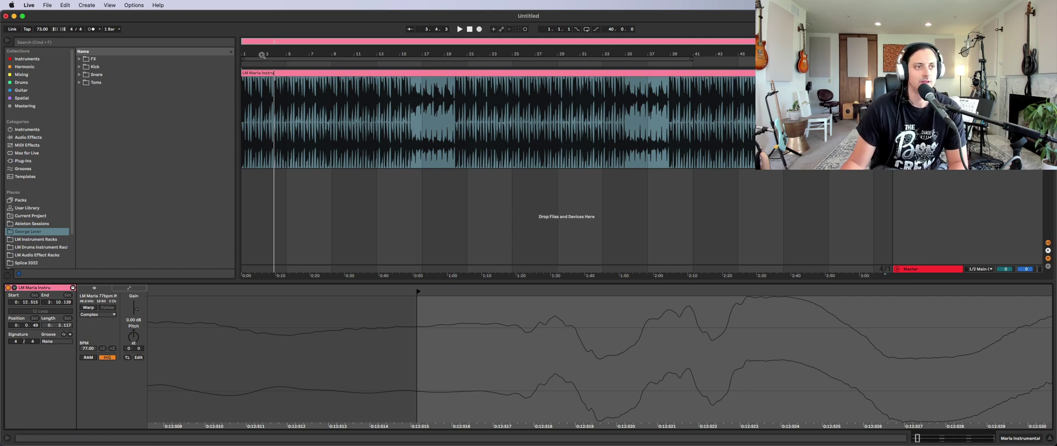
Turn the metronome on and play the clip from bar 1 to check it against the click.
{"action": "double_click", "coordinate": [262, 72]}
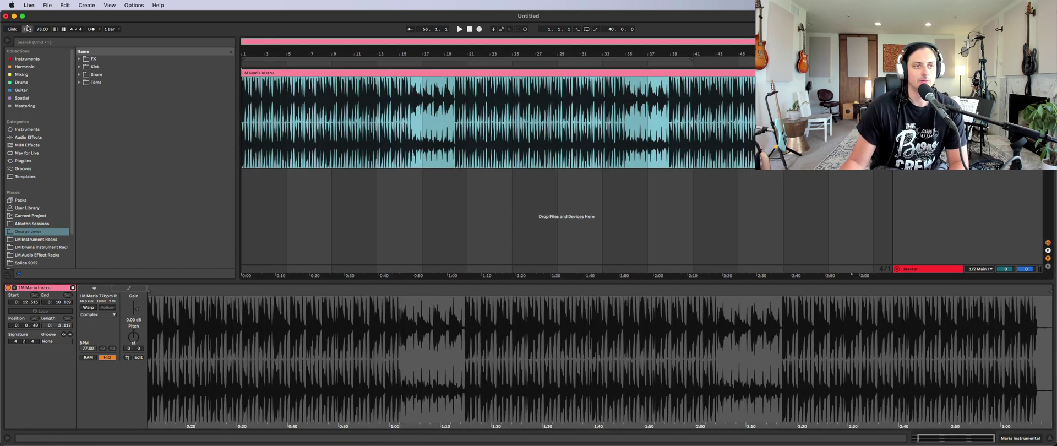
{"action": "left_click", "coordinate": [91, 29]}
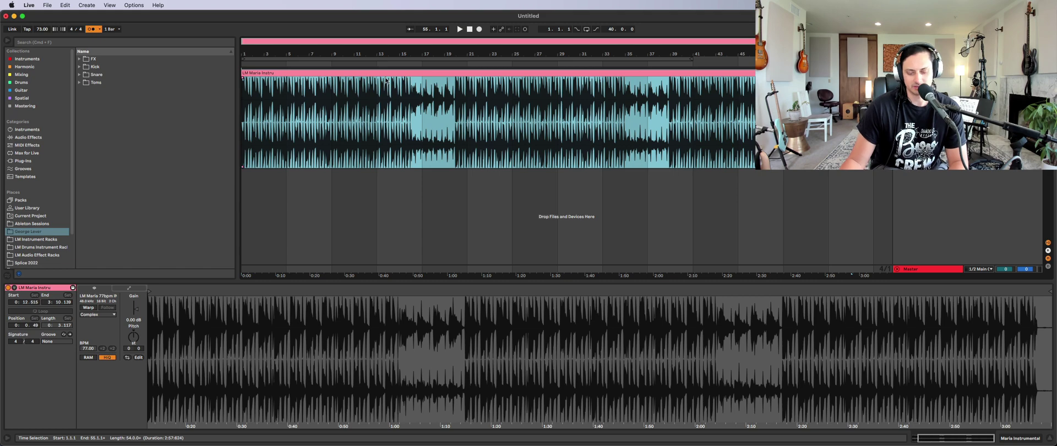
{"action": "key", "text": "space"}
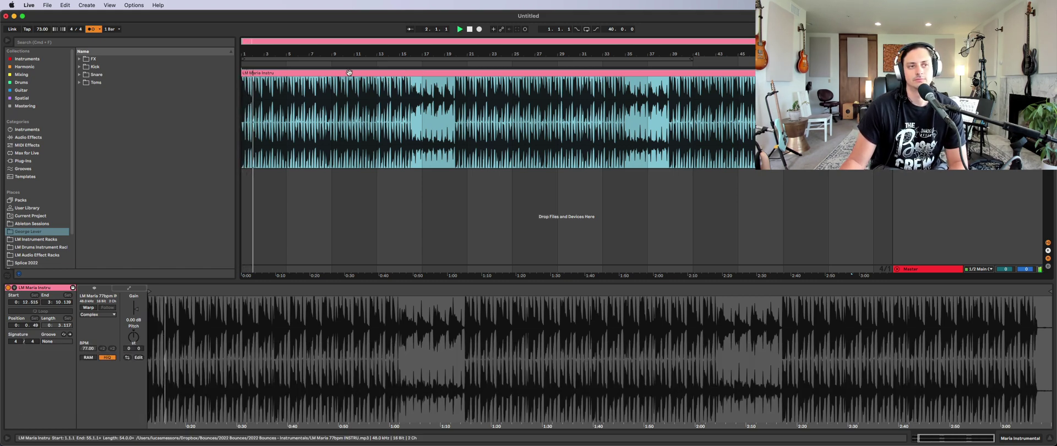
{"action": "key", "text": "space"}
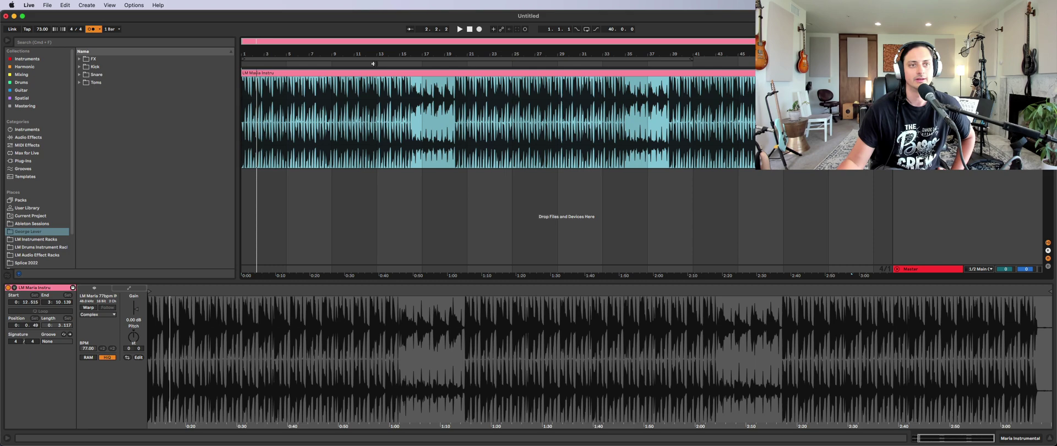
Adjust the arrangement grid spacing over the clip's first two bars to compare transients with the beat lines.
{"action": "left_click_drag", "start_coordinate": [373, 64], "coordinate": [386, 135]}
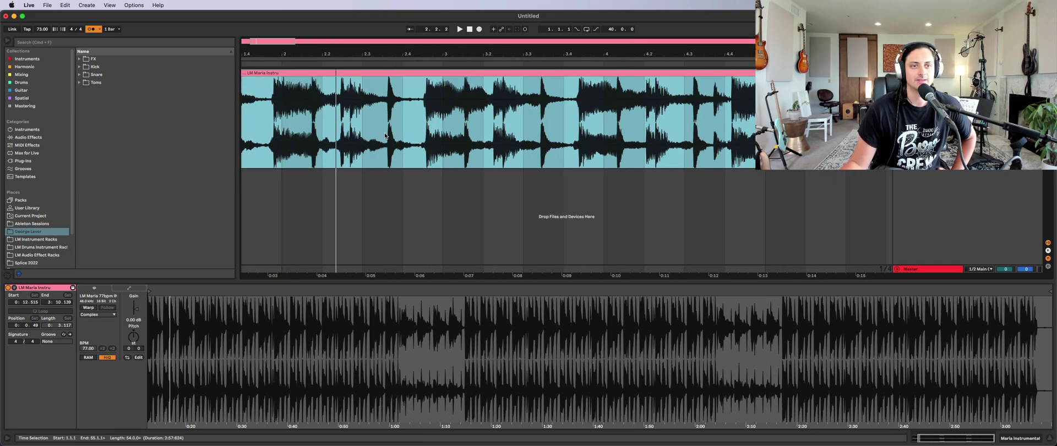
{"action": "scroll", "coordinate": [384, 134], "scroll_direction": "left", "scroll_amount": 3}
{"action": "left_click_drag", "start_coordinate": [264, 52], "coordinate": [265, 82]}
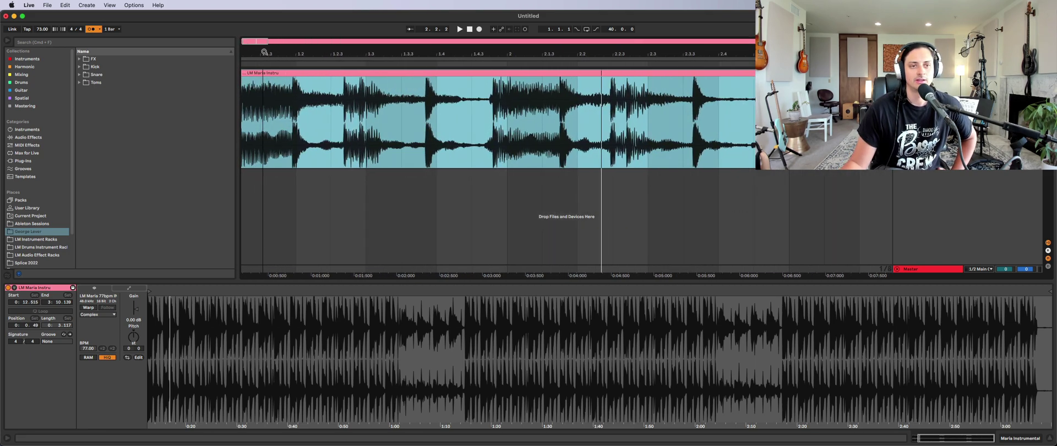
{"action": "left_click_drag", "start_coordinate": [398, 53], "coordinate": [384, 39]}
{"action": "left_click", "coordinate": [363, 110]}
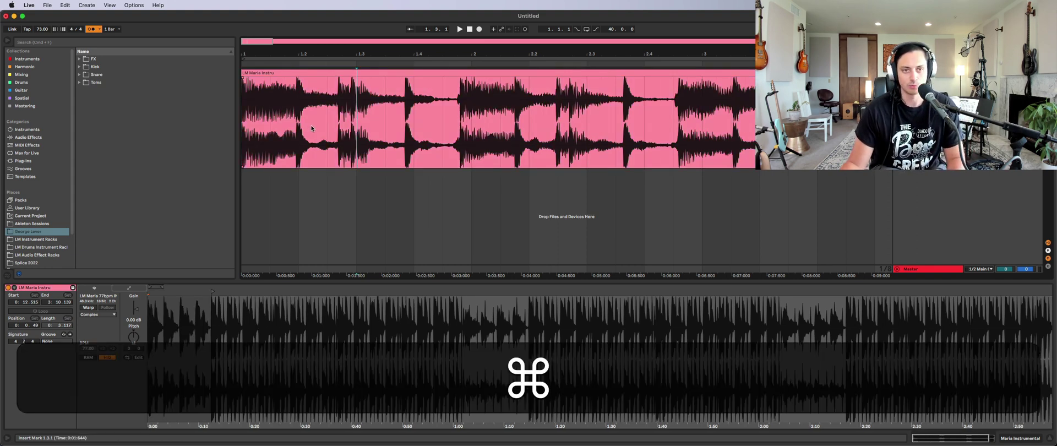
{"action": "key", "text": "super+i"}
{"action": "key", "text": "super+2"}
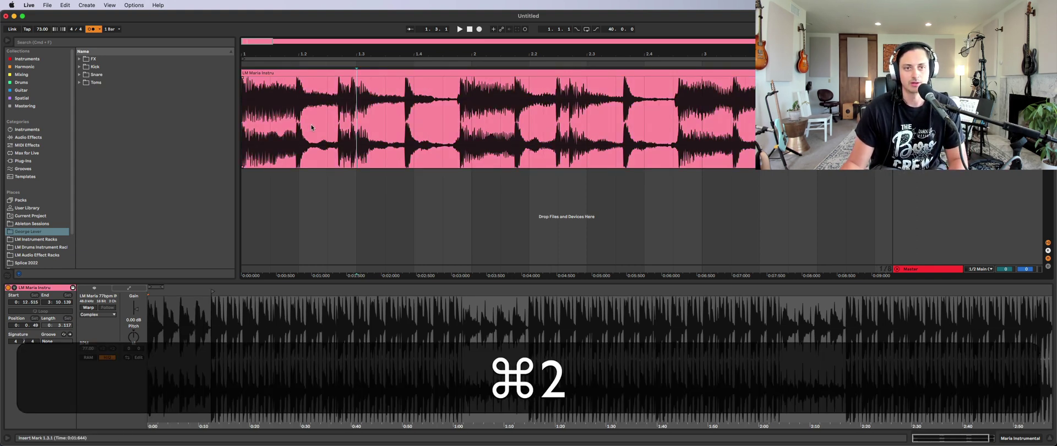
{"action": "key", "text": "super+1"}
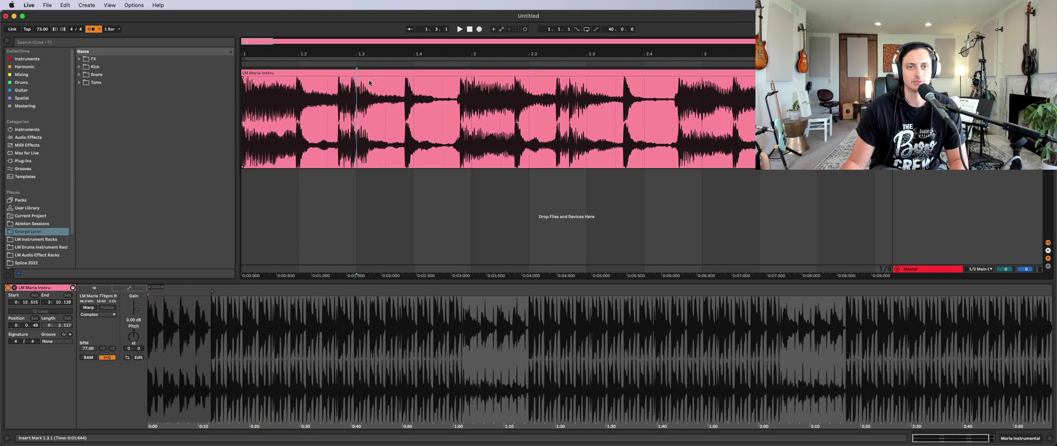
{"action": "key", "text": "super+2"}
Compare the clip's transients with the grid at the beats of bar 1 and the downbeat of bar 2.
{"action": "left_click", "coordinate": [393, 95]}
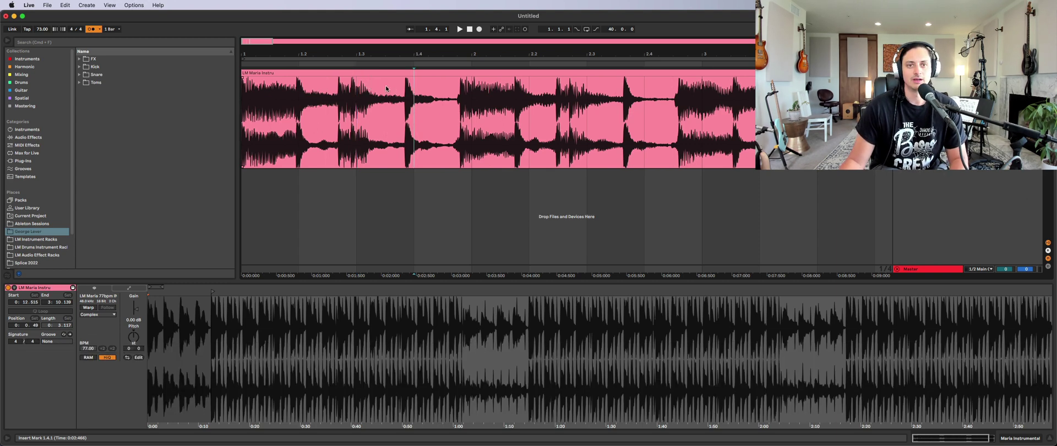
{"action": "left_click", "coordinate": [311, 99]}
{"action": "left_click", "coordinate": [248, 96]}
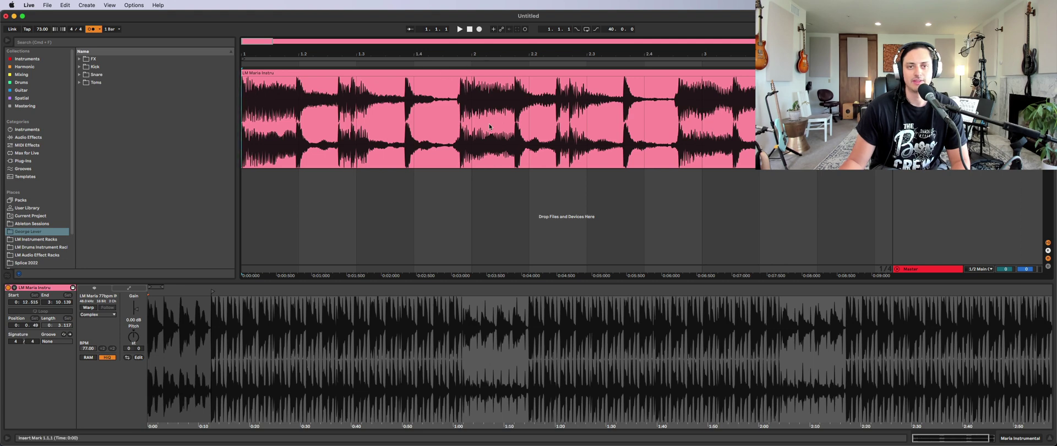
{"action": "left_click", "coordinate": [472, 87]}
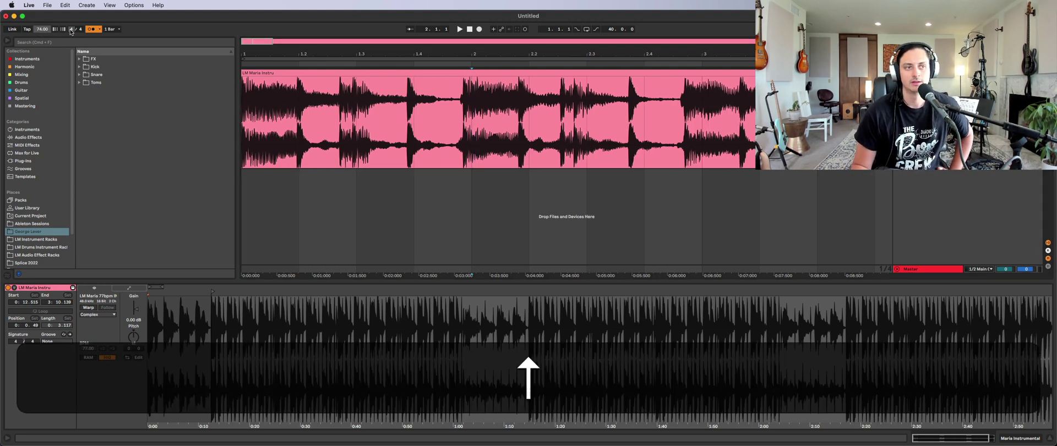
Raise the project tempo in 1 BPM steps to 77 BPM to align the bar 2 downbeat transient with the grid.
{"action": "key", "text": "Up"}
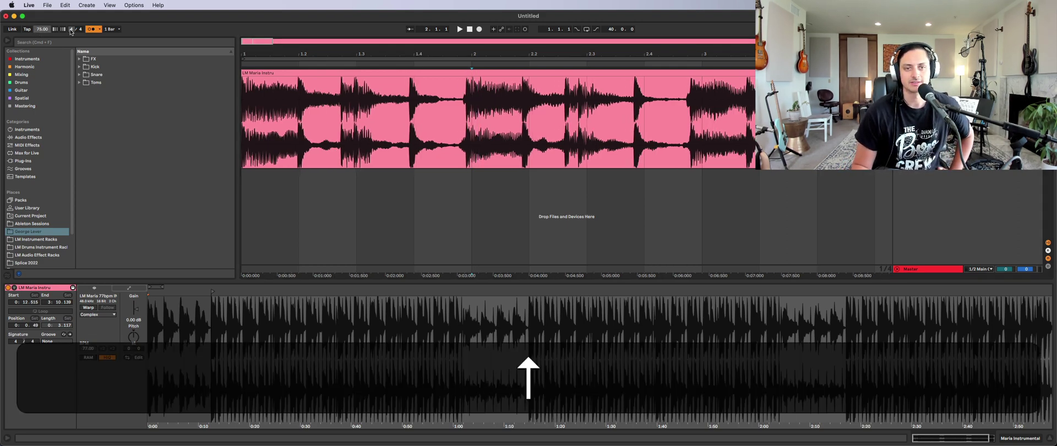
{"action": "key", "text": "Up"}
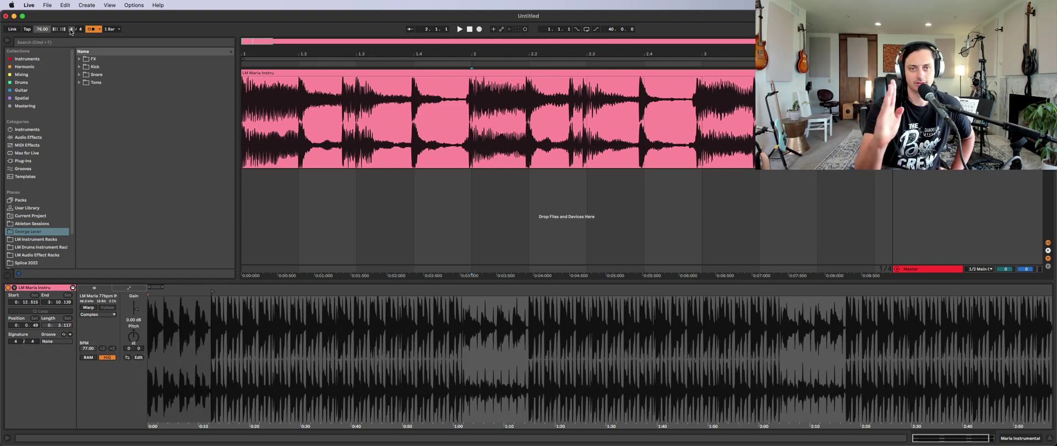
{"action": "key", "text": "Up"}
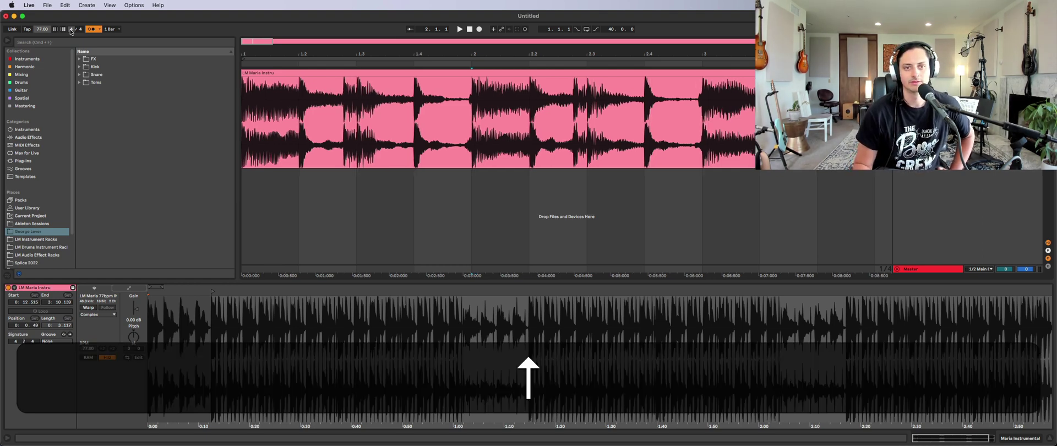
{"action": "key", "text": "Down"}
{"action": "key", "text": "Up"}
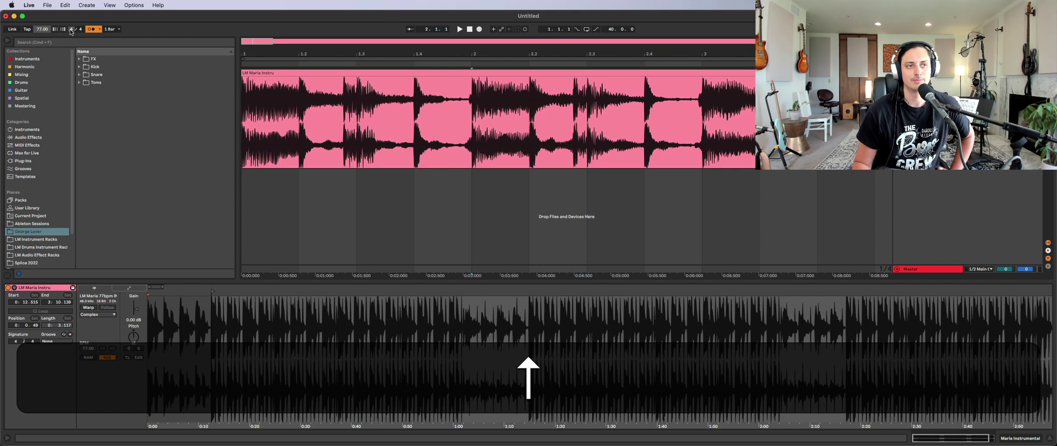
Step the project tempo down to 73 and up to 80 BPM to compare transient alignment, and settle on 77 BPM.
{"action": "key", "text": "Down"}
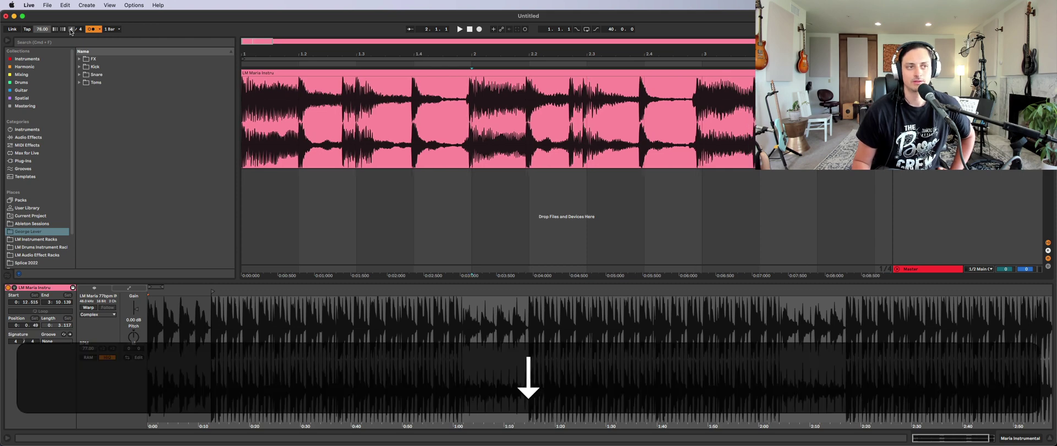
{"action": "key", "text": "Down"}
{"action": "key", "text": "Down"}
{"action": "key", "text": "Down"}
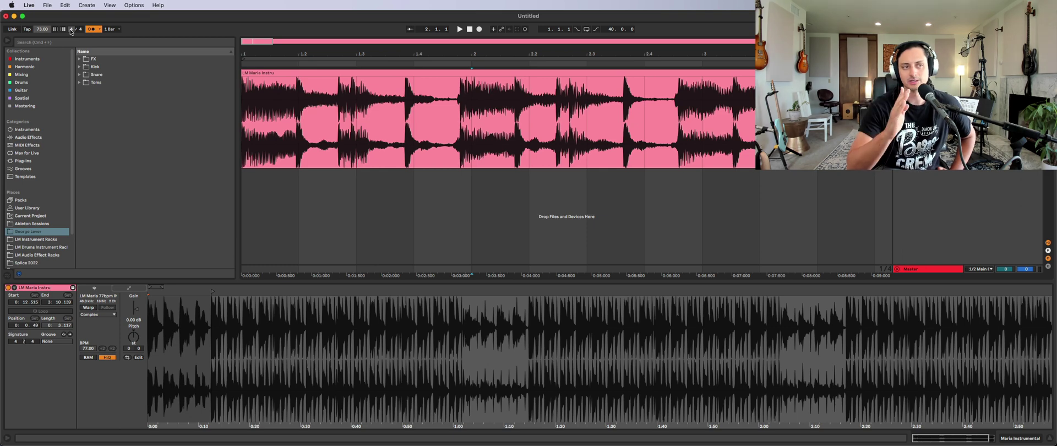
{"action": "key", "text": "Up"}
{"action": "key", "text": "Up"}
{"action": "key", "text": "Up"}
{"action": "key", "text": "Up"}
{"action": "key", "text": "Up"}
{"action": "key", "text": "Up"}
{"action": "key", "text": "Up"}
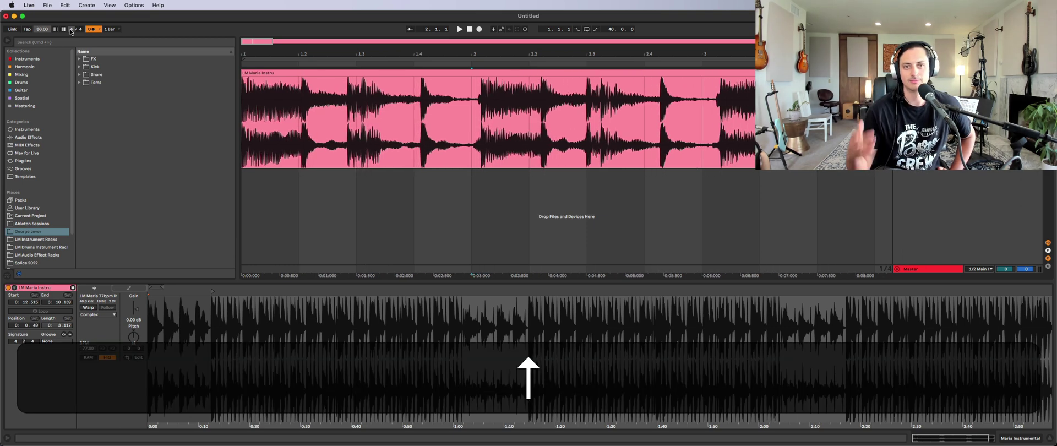
{"action": "key", "text": "Down"}
{"action": "key", "text": "Down"}
{"action": "key", "text": "Down"}
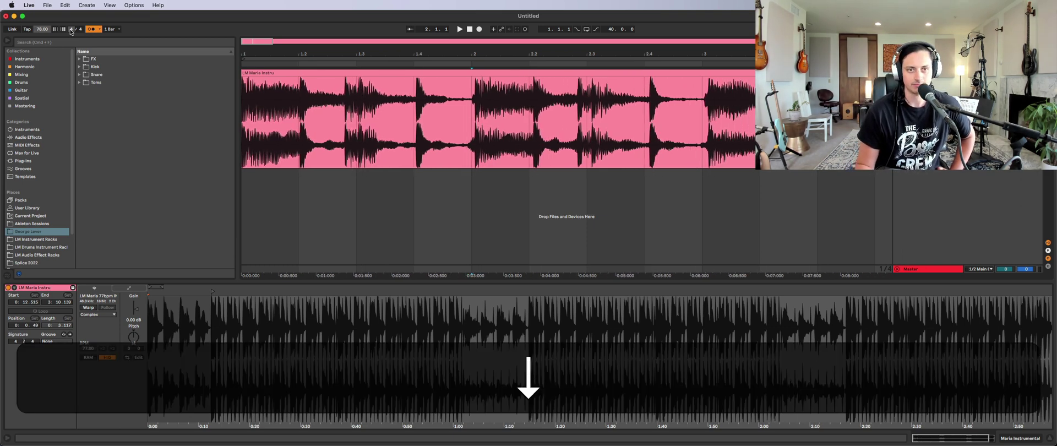
{"action": "key", "text": "Up"}
{"action": "key", "text": "Up"}
{"action": "key", "text": "Down"}
{"action": "key", "text": "Down"}
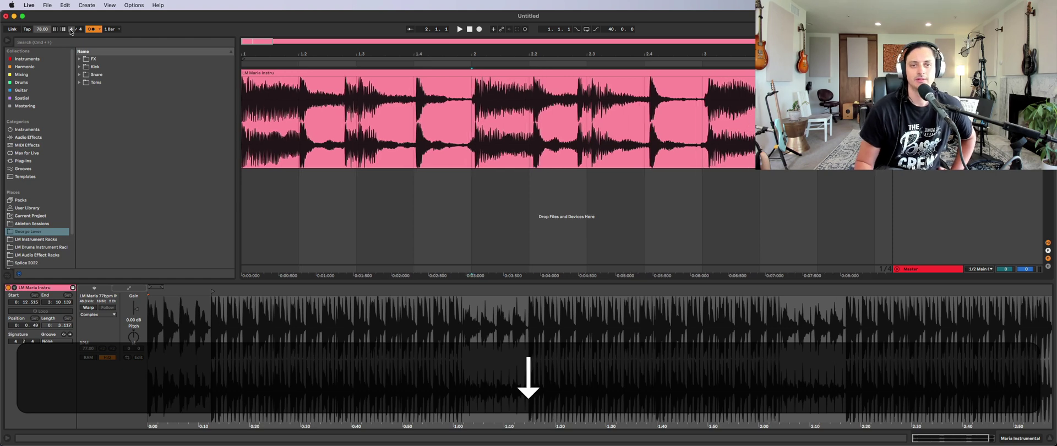
{"action": "key", "text": "Up"}
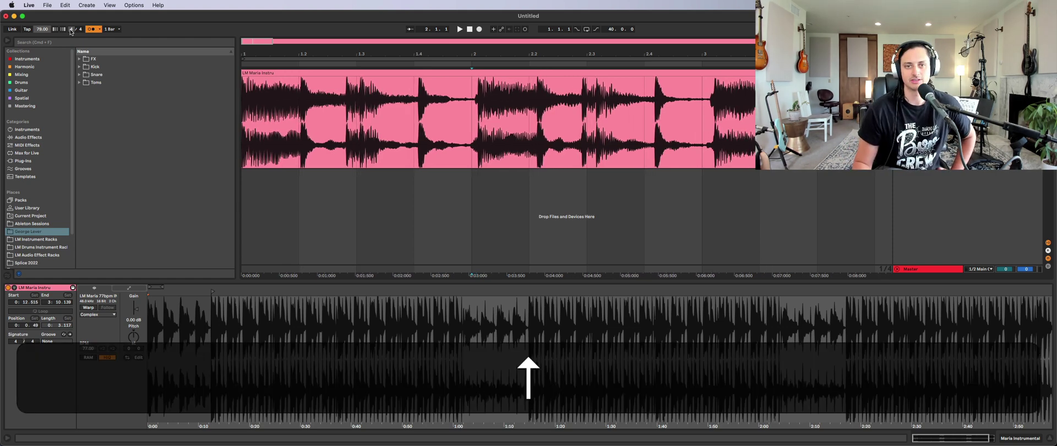
{"action": "key", "text": "Down"}
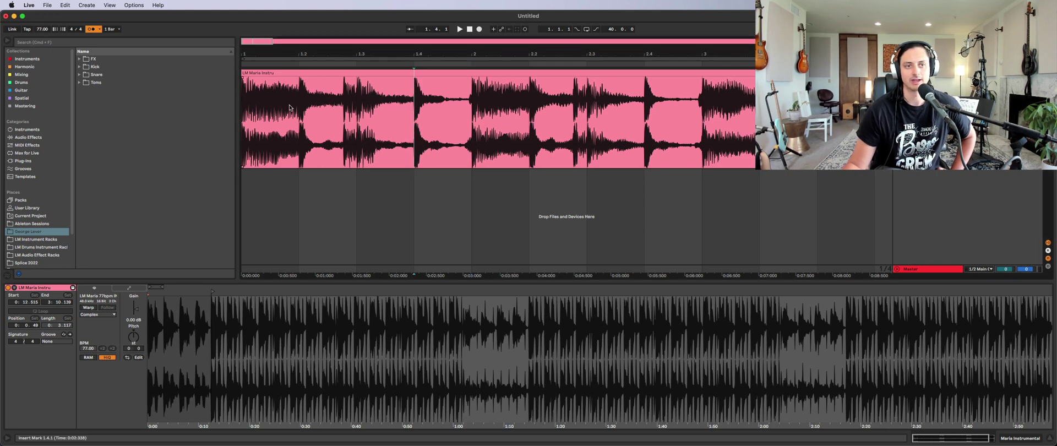
Play the clip from bar 1 at 77 BPM to check its beats against the metronome.
{"action": "left_click", "coordinate": [253, 109]}
{"action": "key", "text": "space"}
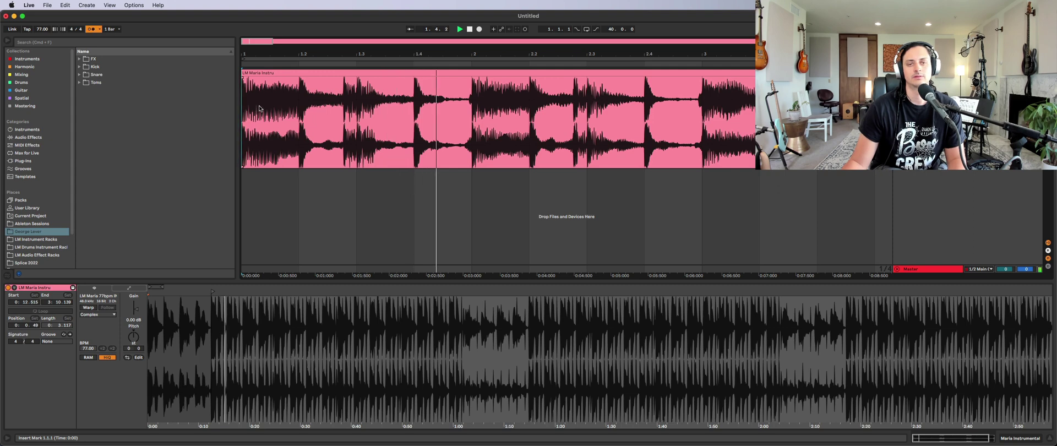
{"action": "scroll", "coordinate": [261, 108], "scroll_direction": "right", "scroll_amount": 2}
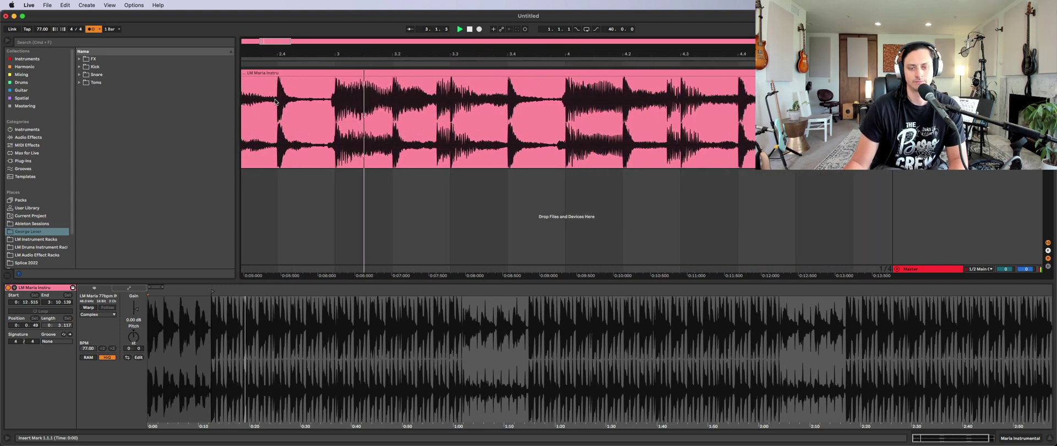
{"action": "key", "text": "space"}
Check the clip's section change at bar 21 against the arrangement grid.
{"action": "left_click_drag", "start_coordinate": [584, 55], "coordinate": [586, 16]}
{"action": "left_click_drag", "start_coordinate": [357, 54], "coordinate": [300, 50]}
{"action": "left_click_drag", "start_coordinate": [701, 54], "coordinate": [474, 39]}
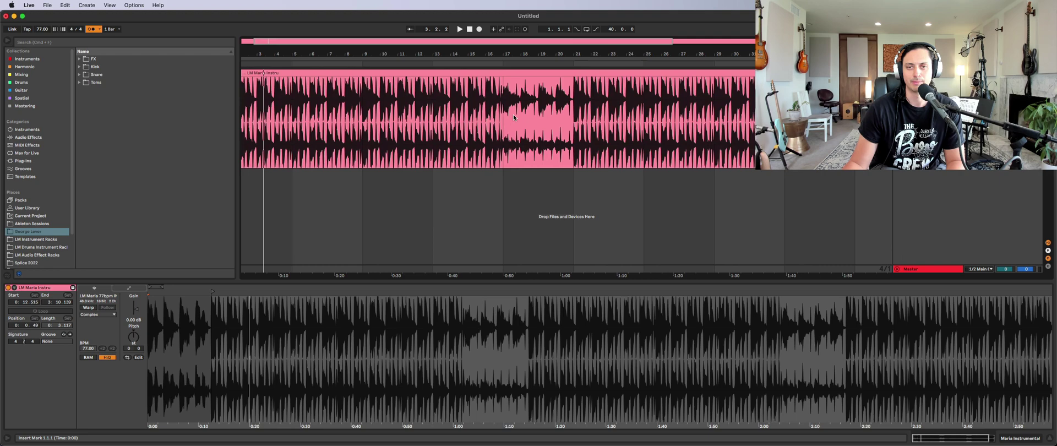
{"action": "scroll", "coordinate": [518, 115], "scroll_direction": "right", "scroll_amount": 2}
{"action": "left_click", "coordinate": [518, 115]}
{"action": "scroll", "coordinate": [500, 115], "scroll_direction": "right", "scroll_amount": 2}
{"action": "scroll", "coordinate": [501, 115], "scroll_direction": "right", "scroll_amount": 6}
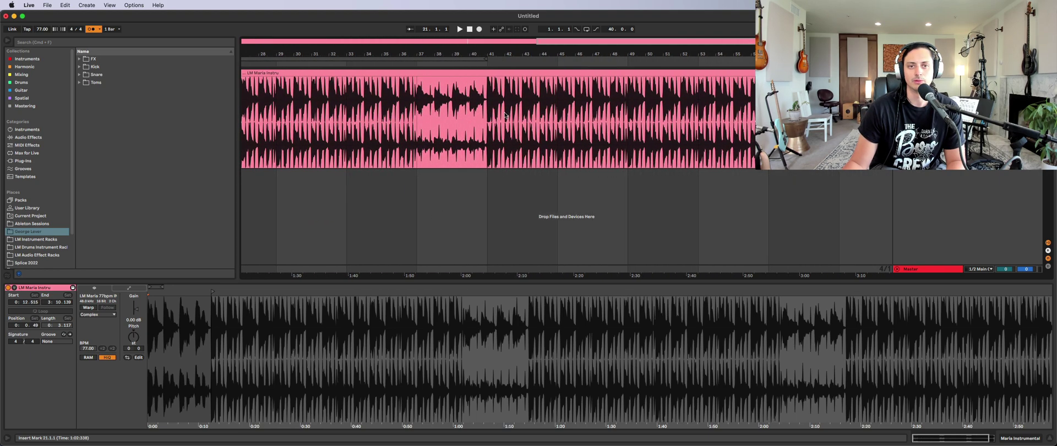
Play the clip from bar 41 to check that its downbeats still match the grid and metronome.
{"action": "left_click", "coordinate": [487, 115]}
{"action": "scroll", "coordinate": [487, 52], "scroll_direction": "up", "scroll_amount": 3}
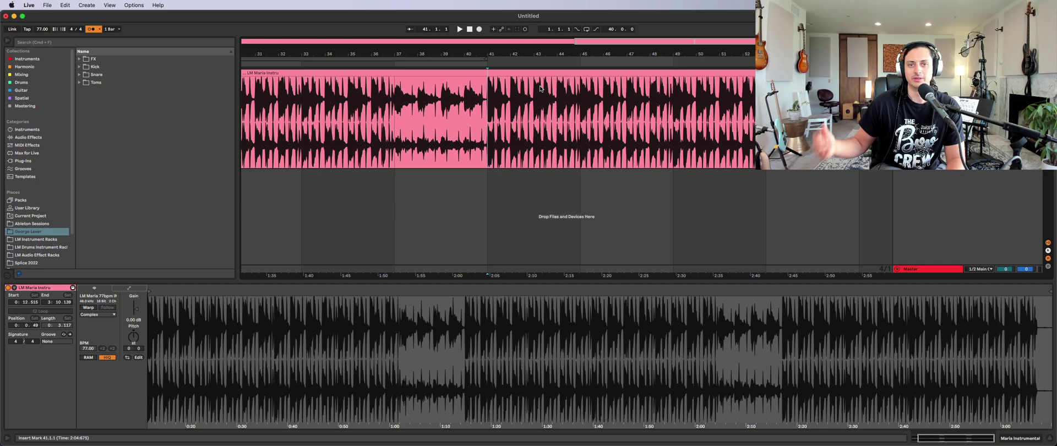
{"action": "key", "text": "space"}
{"action": "scroll", "coordinate": [487, 80], "scroll_direction": "up", "scroll_amount": 5}
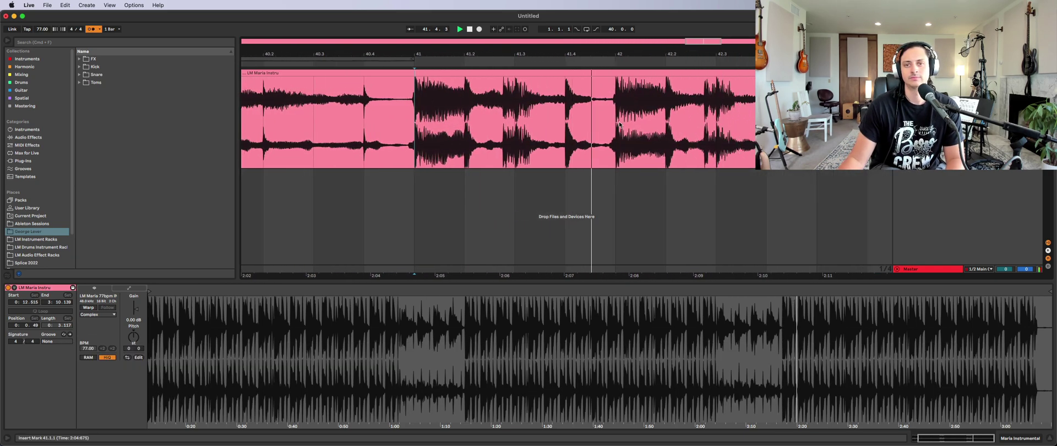
{"action": "key", "text": "space"}
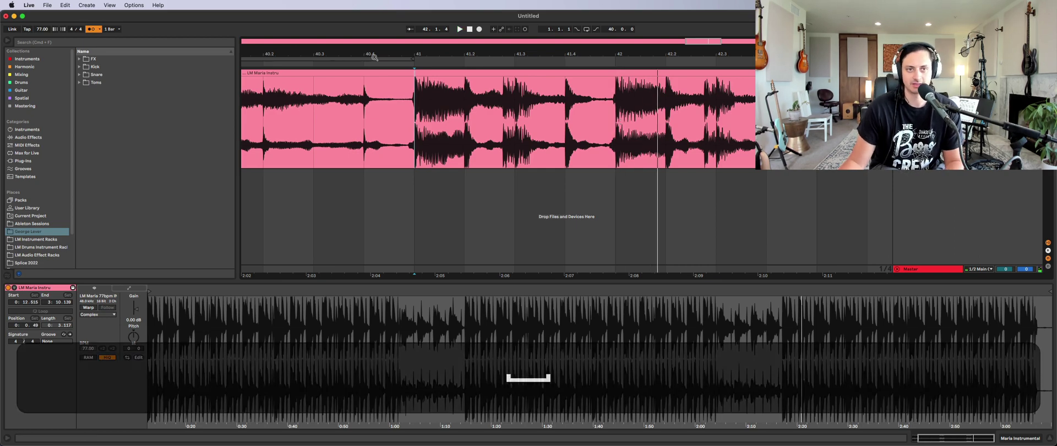
Restore the clip's trimmed four-bar intro, with the clip starting at bar 1.
{"action": "key", "text": "minus"}
{"action": "key", "text": "minus"}
{"action": "key", "text": "minus"}
{"action": "scroll", "coordinate": [435, 108], "scroll_direction": "left", "scroll_amount": 15}
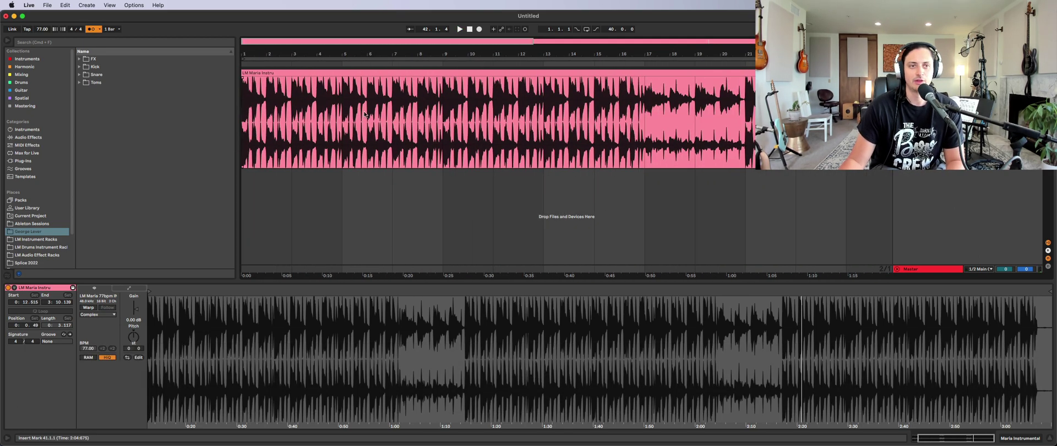
{"action": "left_click", "coordinate": [276, 72]}
{"action": "left_click_drag", "start_coordinate": [258, 74], "coordinate": [209, 78]}
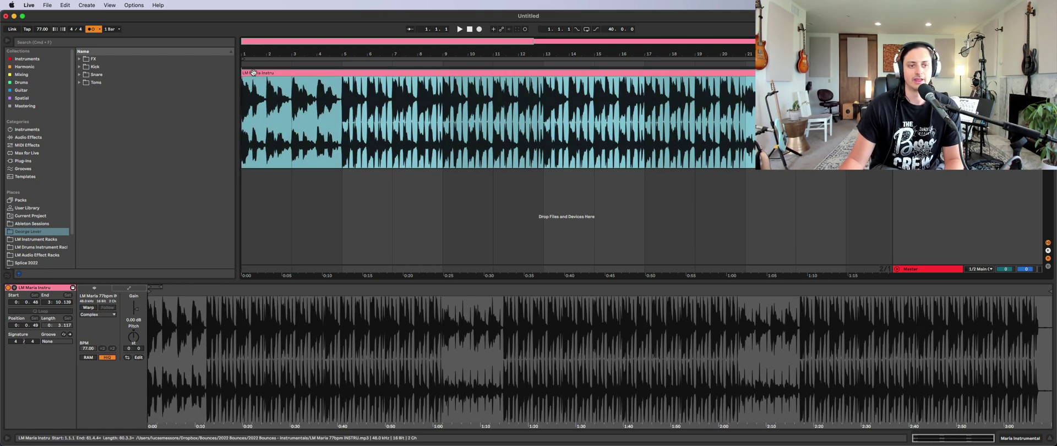
Play the intro from bar 1 and examine the first downbeat in the clip's sample waveform.
{"action": "key", "text": "space"}
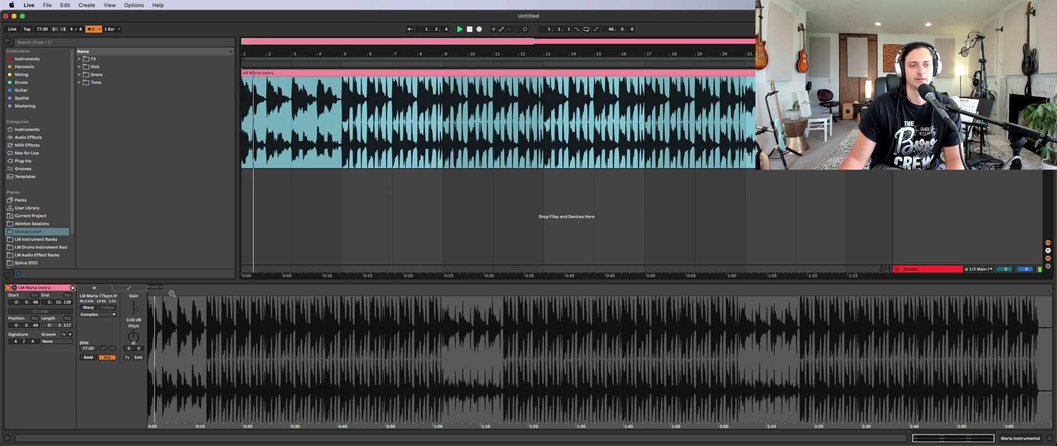
{"action": "left_click_drag", "start_coordinate": [180, 297], "coordinate": [345, 325]}
{"action": "key", "text": "space"}
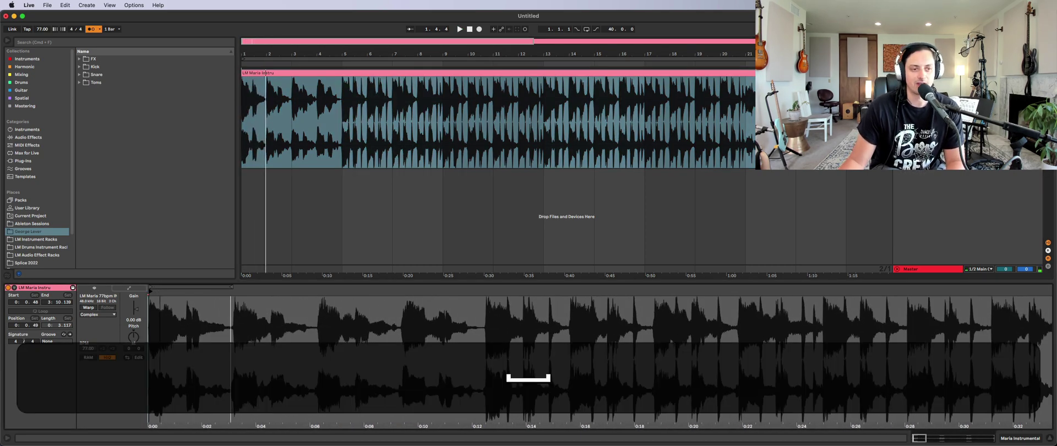
{"action": "mouse_move", "coordinate": [161, 295]}
{"action": "left_mouse_down"}
{"action": "mouse_move", "coordinate": [191, 312]}
{"action": "mouse_move", "coordinate": [158, 307]}
{"action": "left_mouse_up"}
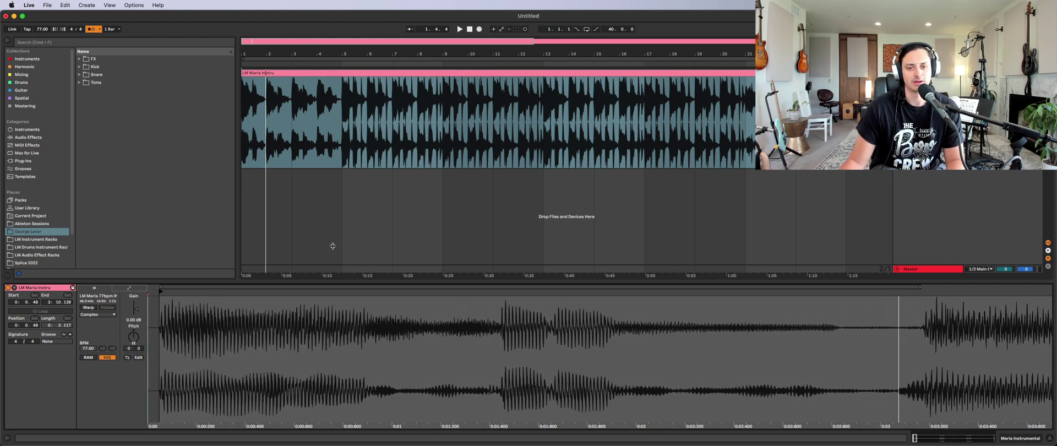
{"action": "left_click", "coordinate": [261, 80]}
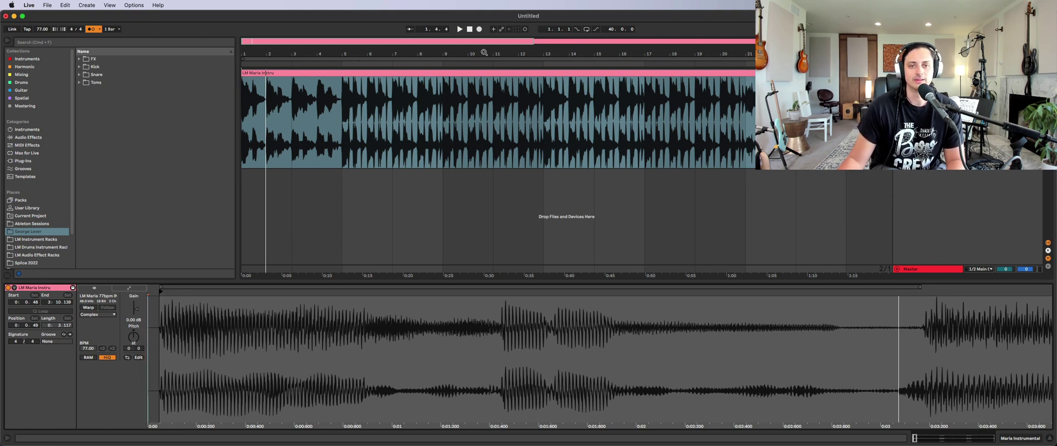
Select the whole song clip and turn Warp on for it.
{"action": "left_click_drag", "start_coordinate": [420, 56], "coordinate": [309, 54]}
{"action": "double_click", "coordinate": [326, 72]}
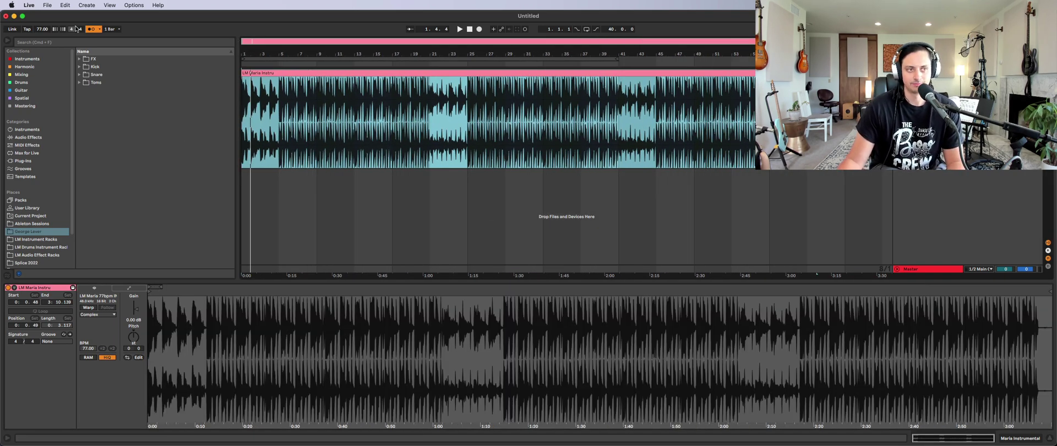
{"action": "left_click", "coordinate": [435, 82]}
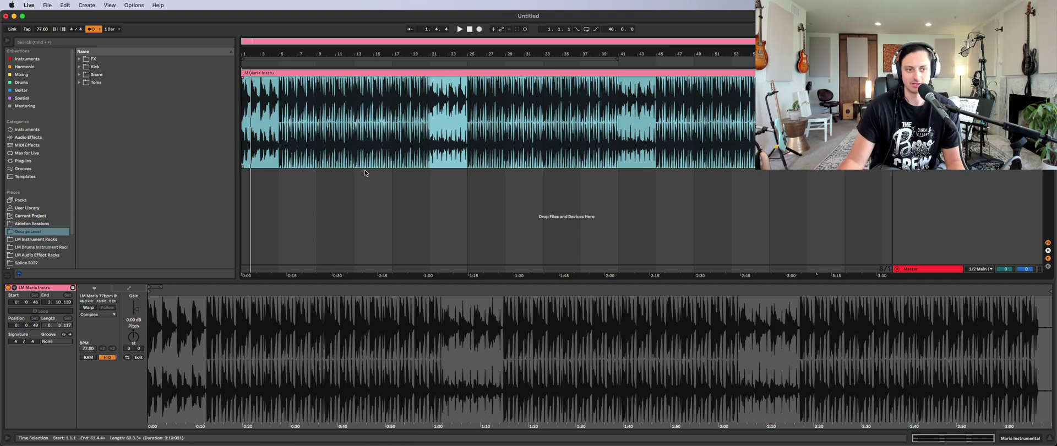
{"action": "left_click", "coordinate": [84, 308]}
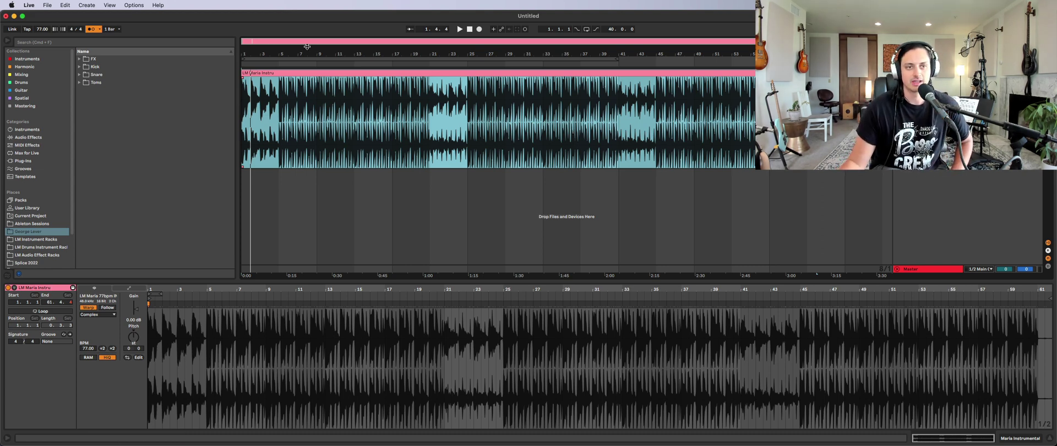
Raise and lower the project tempo, ending at 78 BPM, to test that the warped clip follows the grid.
{"action": "left_click", "coordinate": [42, 30]}
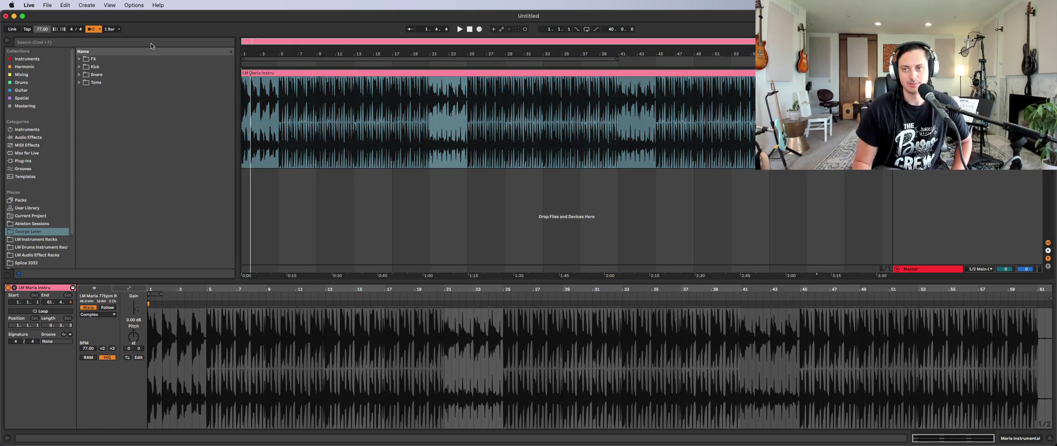
{"action": "key", "text": "Up"}
{"action": "key", "text": "Up"}
{"action": "key", "text": "Up"}
{"action": "key", "text": "Up"}
{"action": "key", "text": "Up"}
{"action": "key", "text": "Up"}
{"action": "key", "text": "Up"}
{"action": "key", "text": "Up"}
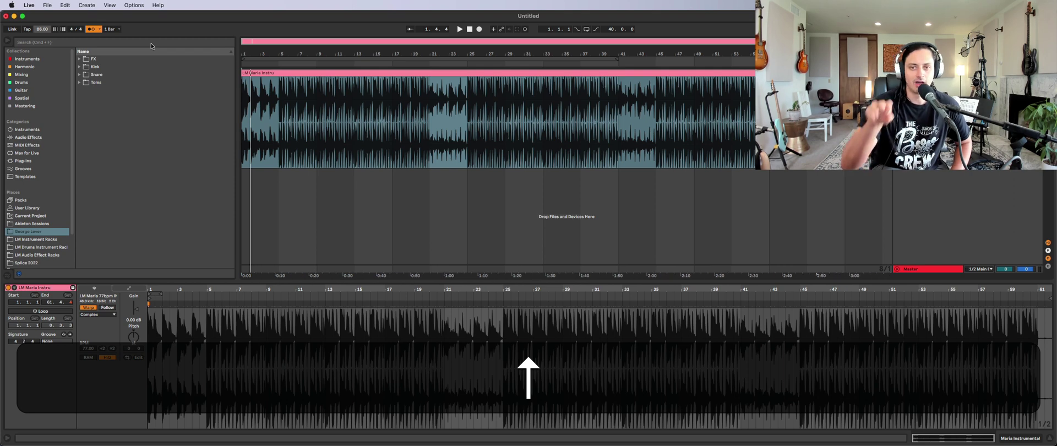
{"action": "key", "text": "Down"}
{"action": "key", "text": "Down"}
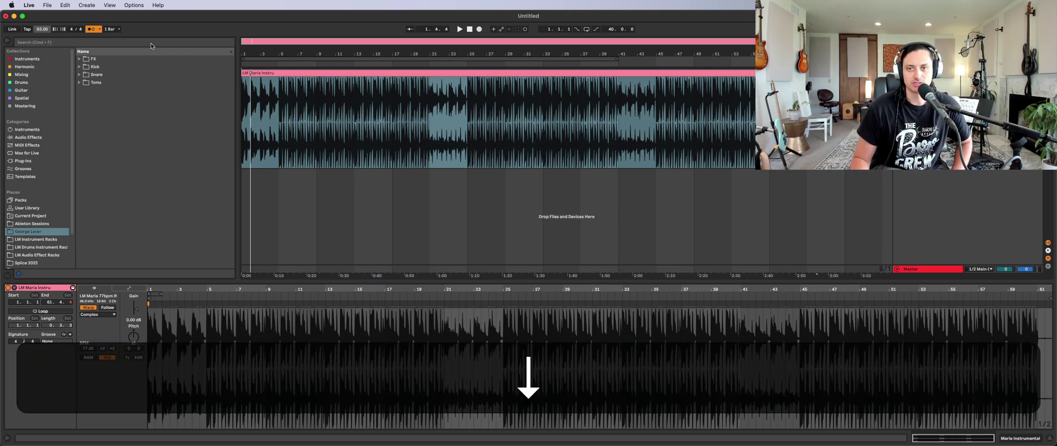
{"action": "key", "text": "Down"}
{"action": "key", "text": "Down"}
{"action": "key", "text": "Down"}
{"action": "key", "text": "Down"}
{"action": "key", "text": "Down"}
{"action": "key", "text": "Down"}
{"action": "key", "text": "Down"}
{"action": "key", "text": "Down"}
{"action": "key", "text": "Down"}
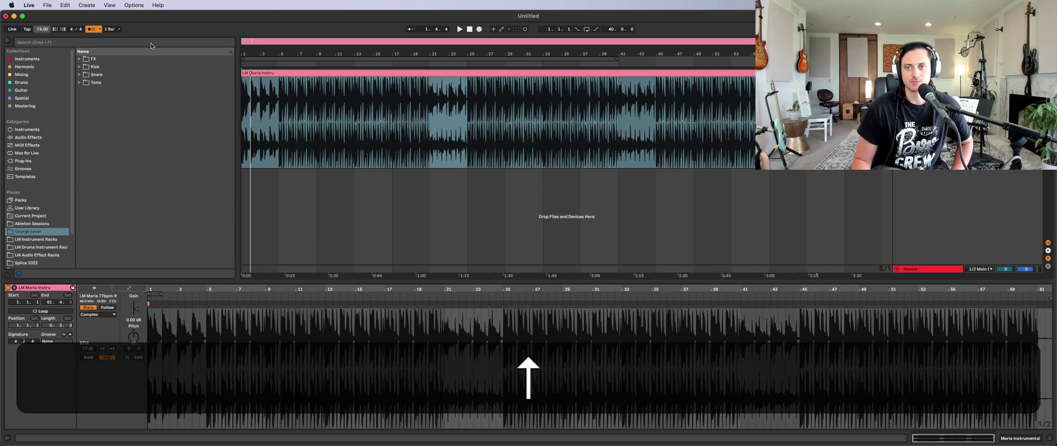
{"action": "key", "text": "Up"}
{"action": "key", "text": "Up"}
{"action": "key", "text": "Up"}
{"action": "key", "text": "Up"}
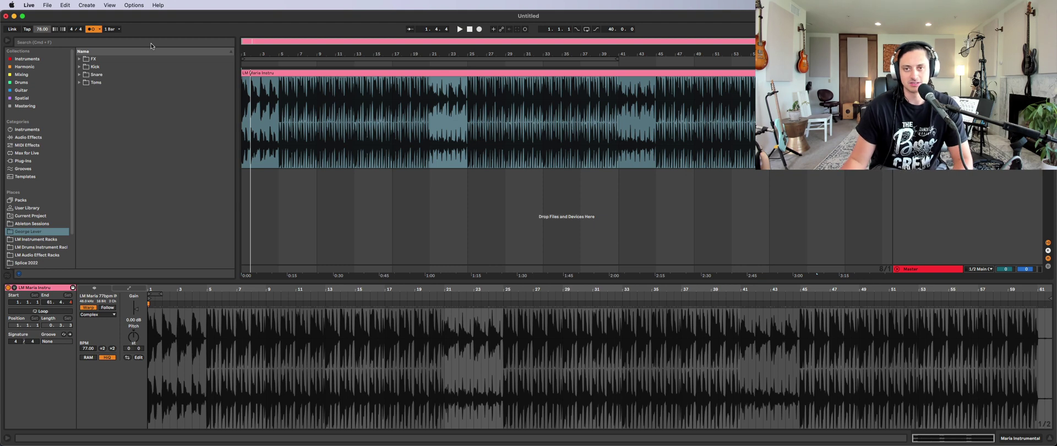
Play the warped clip from bar 1 while raising the project tempo to 121 BPM, and stop playback.
{"action": "left_click", "coordinate": [40, 30]}
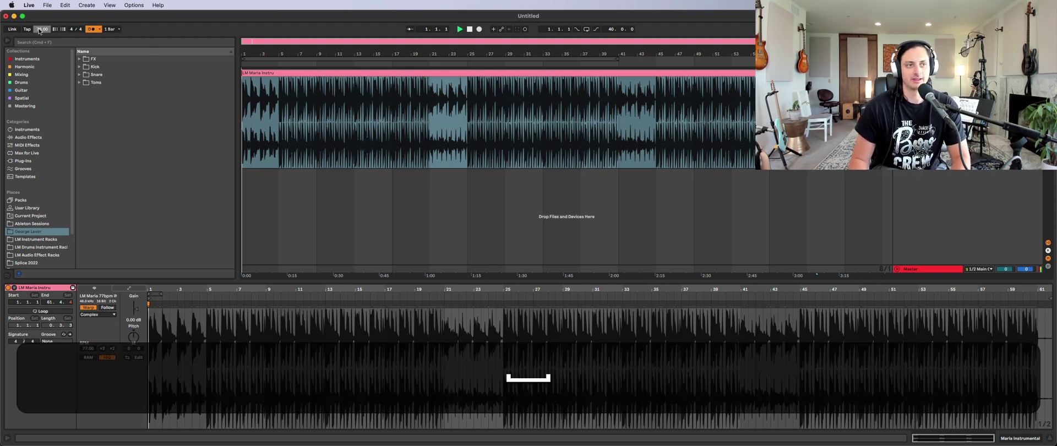
{"action": "key", "text": "space"}
{"action": "key", "text": "Up"}
{"action": "key", "text": "Up"}
{"action": "key", "text": "Up"}
{"action": "key", "text": "Up"}
{"action": "key", "text": "Up"}
{"action": "key", "text": "Up"}
{"action": "key", "text": "Up"}
{"action": "key", "text": "Up"}
{"action": "key", "text": "Up"}
{"action": "key", "text": "Up"}
{"action": "key", "text": "Up"}
{"action": "key", "text": "Up"}
{"action": "key", "text": "Up"}
{"action": "key", "text": "Up"}
{"action": "key", "text": "Up"}
{"action": "key", "text": "Up"}
{"action": "key", "text": "Up"}
{"action": "key", "text": "Up"}
{"action": "key", "text": "Up"}
{"action": "key", "text": "Up"}
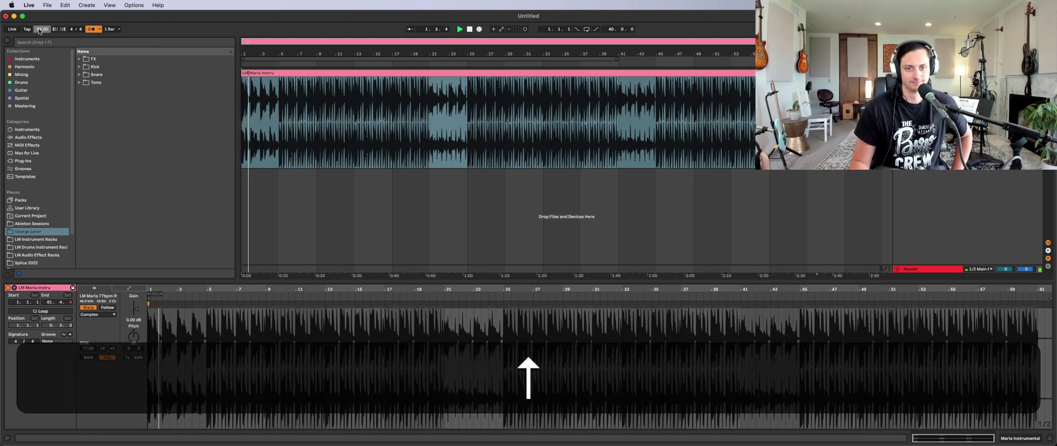
{"action": "key", "text": "Up"}
{"action": "key", "text": "Up"}
{"action": "key", "text": "Up"}
{"action": "key", "text": "Up"}
{"action": "key", "text": "Up"}
{"action": "key", "text": "Up"}
{"action": "key", "text": "Up"}
{"action": "key", "text": "Up"}
{"action": "key", "text": "Up"}
{"action": "key", "text": "Up"}
{"action": "key", "text": "Up"}
{"action": "key", "text": "Up"}
{"action": "key", "text": "Up"}
{"action": "key", "text": "Up"}
{"action": "key", "text": "Up"}
{"action": "key", "text": "Up"}
{"action": "key", "text": "Up"}
{"action": "key", "text": "Up"}
{"action": "key", "text": "Up"}
{"action": "key", "text": "Up"}
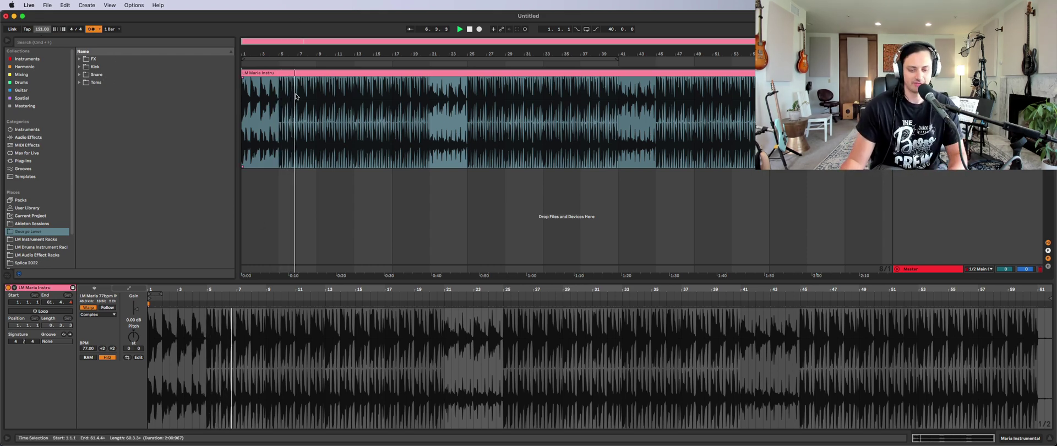
{"action": "key", "text": "space"}
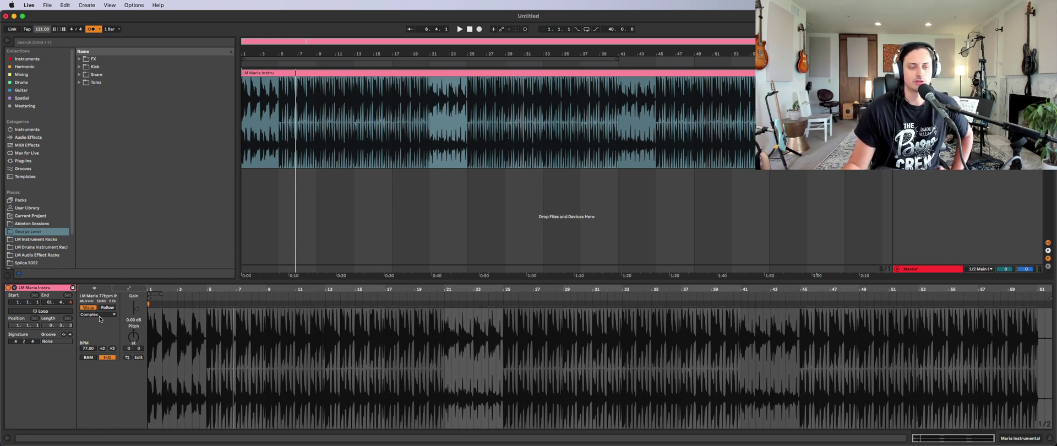
Switch the clip's warp mode to Complex Pro and back to Complex.
{"action": "left_click", "coordinate": [99, 315]}
{"action": "left_click", "coordinate": [99, 346]}
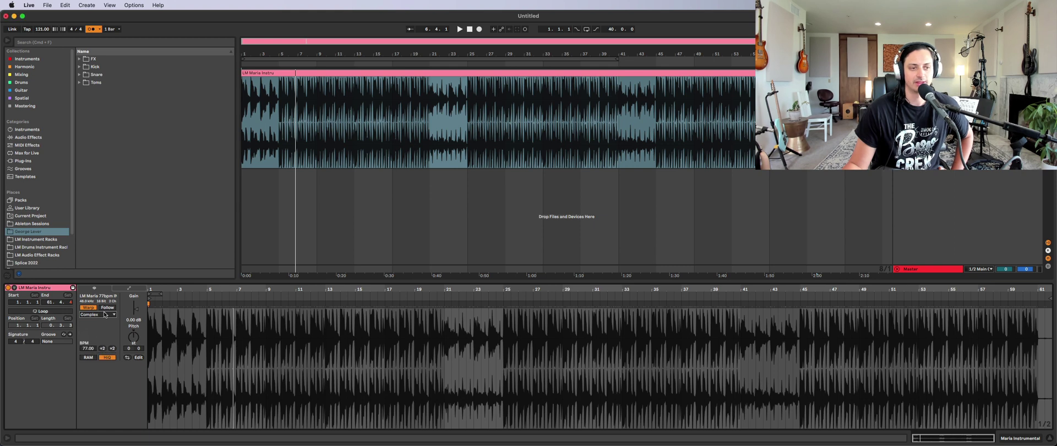
{"action": "left_click", "coordinate": [104, 315]}
{"action": "left_click", "coordinate": [105, 351]}
{"action": "left_click", "coordinate": [113, 314]}
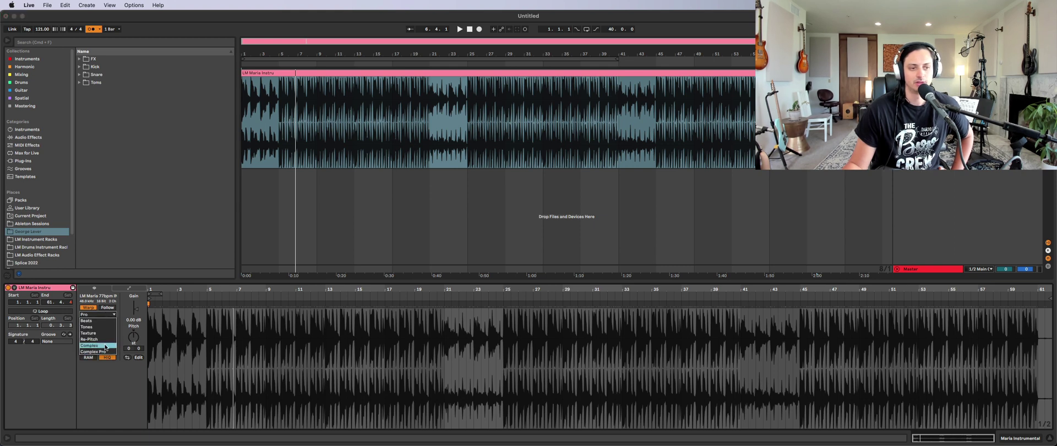
{"action": "left_click", "coordinate": [106, 347]}
Lower the project tempo to 66 BPM and play the start of the warped clip against the metronome.
{"action": "left_click", "coordinate": [396, 120]}
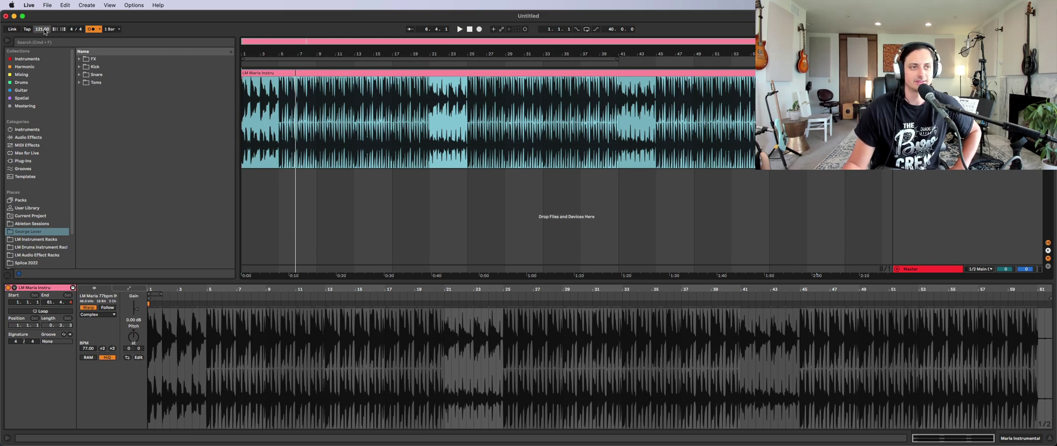
{"action": "left_click_drag", "start_coordinate": [42, 29], "coordinate": [42, 59]}
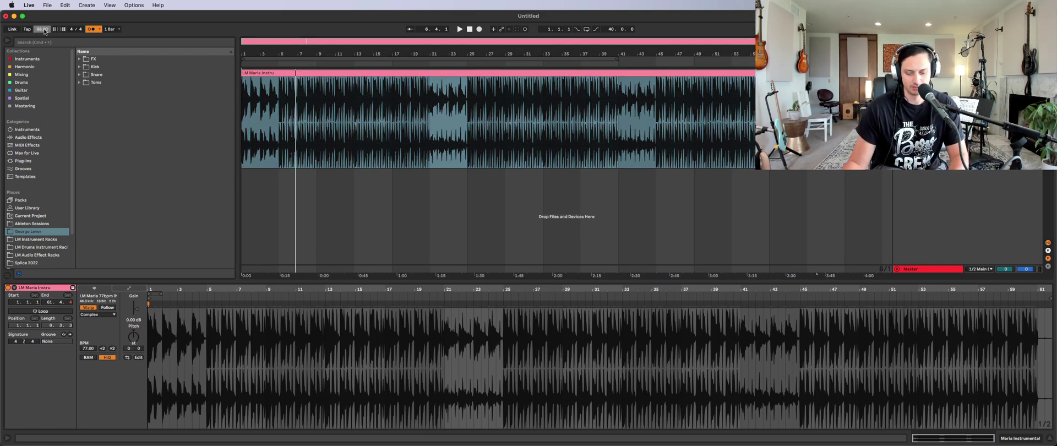
{"action": "key", "text": "space"}
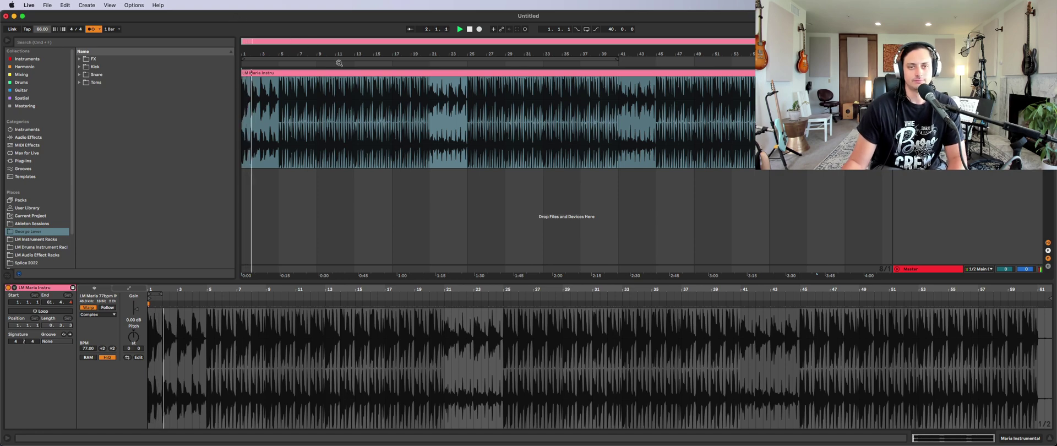
{"action": "key", "text": "space"}
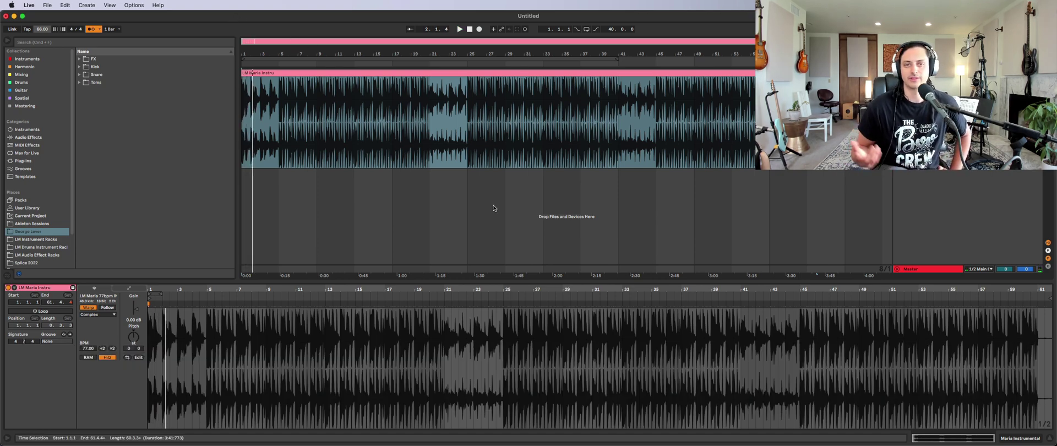